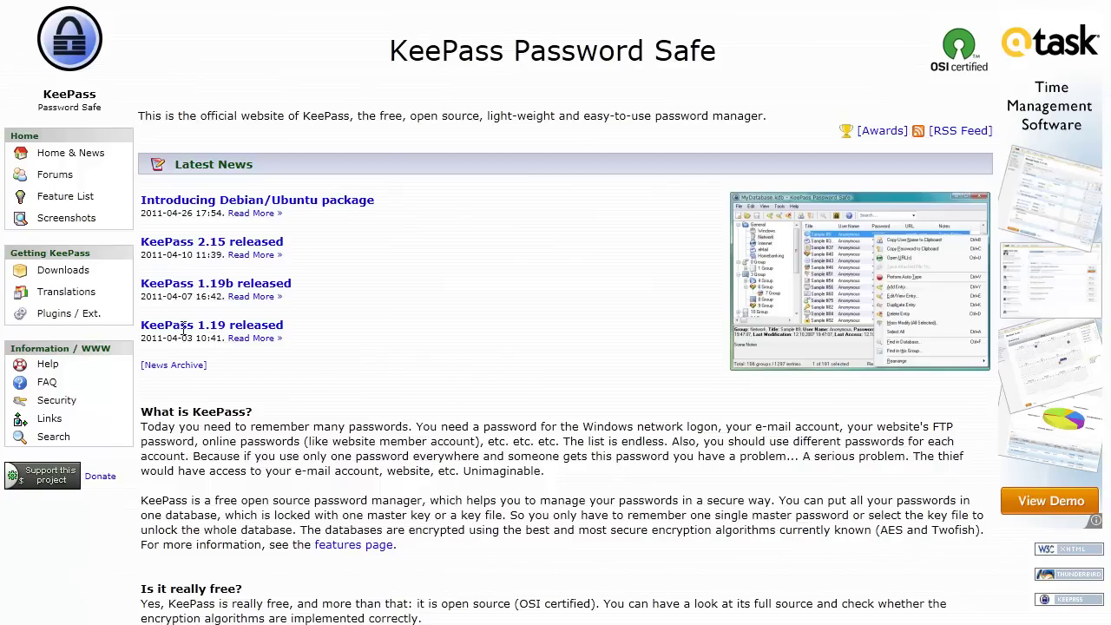
# Open the KeePass Downloads page and scroll through the editions and ports list.
pyautogui.click(78, 274)
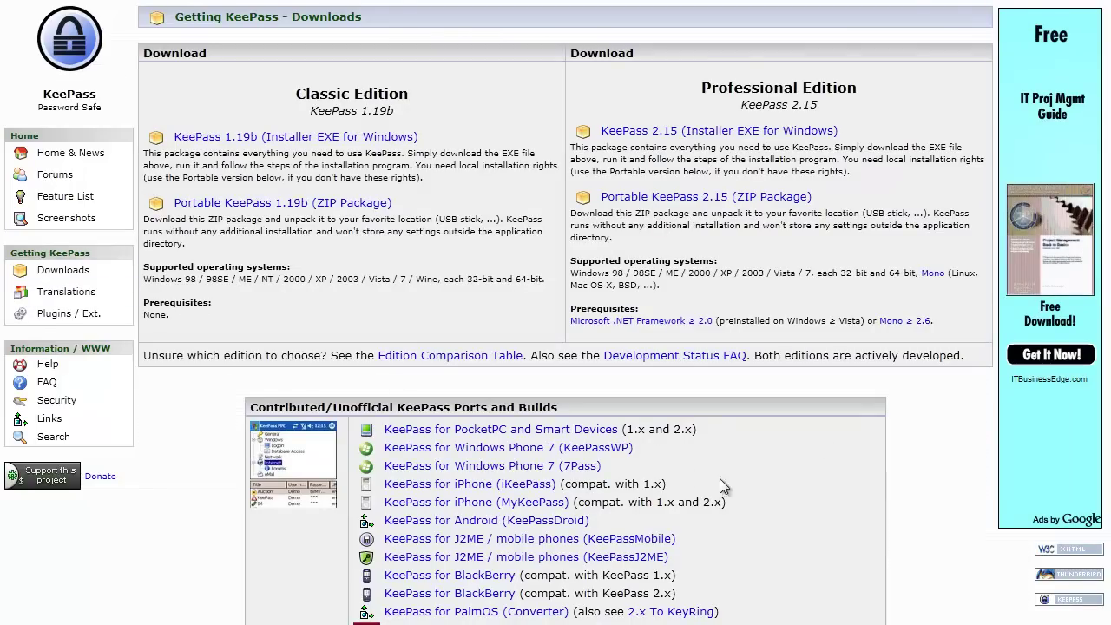
pyautogui.scroll(-1, 783, 476)
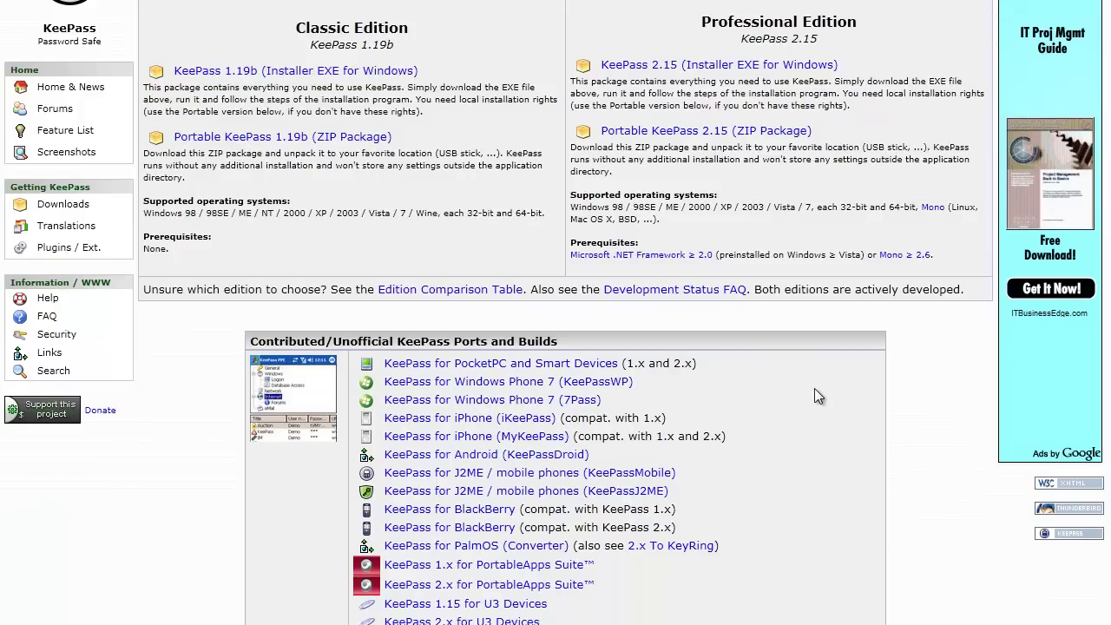
pyautogui.scroll(1, 812, 393)
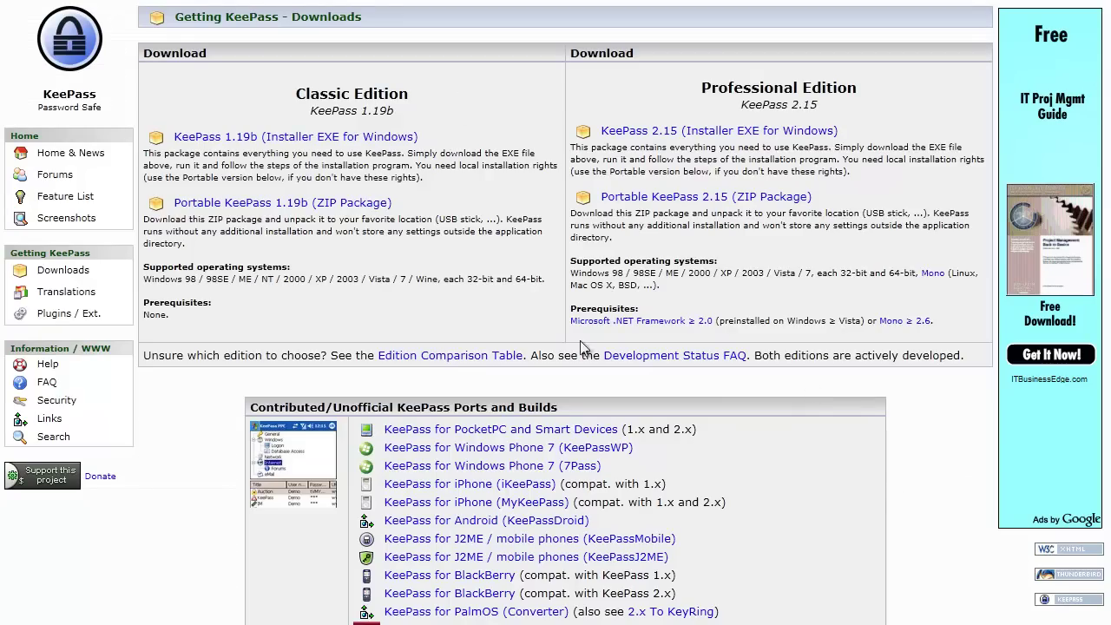
pyautogui.scroll(-1, 892, 480)
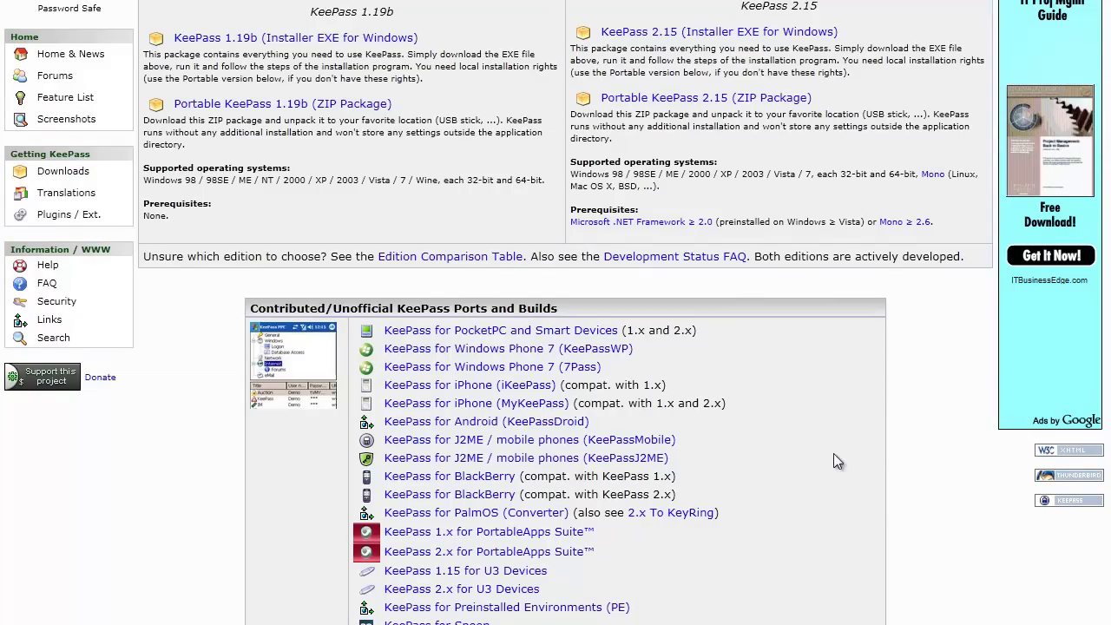
pyautogui.scroll(1, 834, 460)
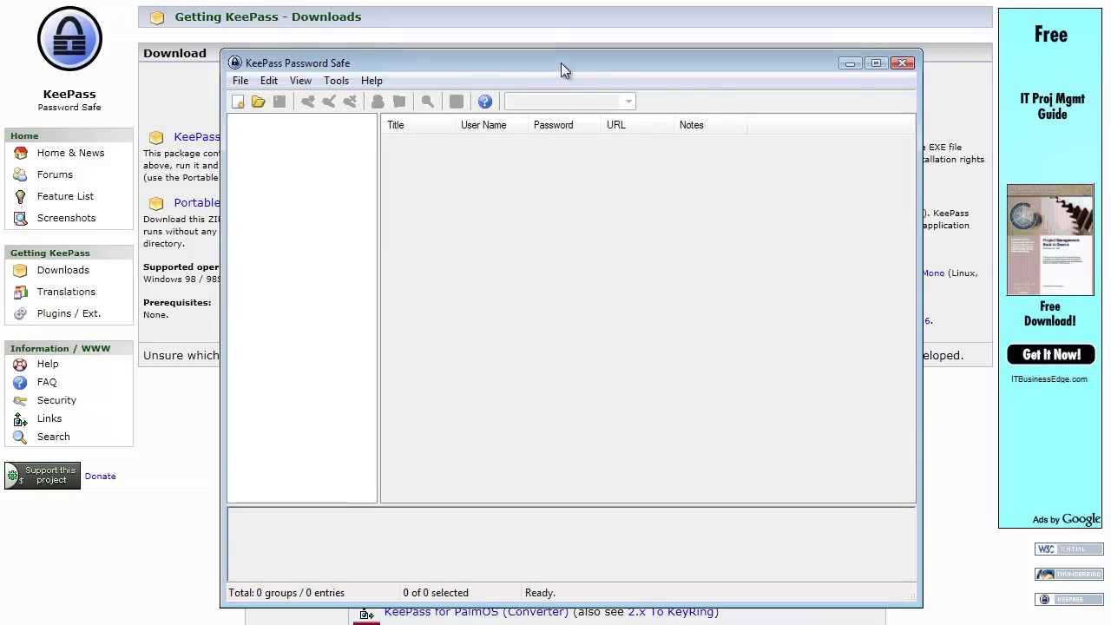
# Move the KeePass window up, then create a new database and enter and repeat its master password.
pyautogui.moveTo(561, 62); pyautogui.dragTo(549, 22)
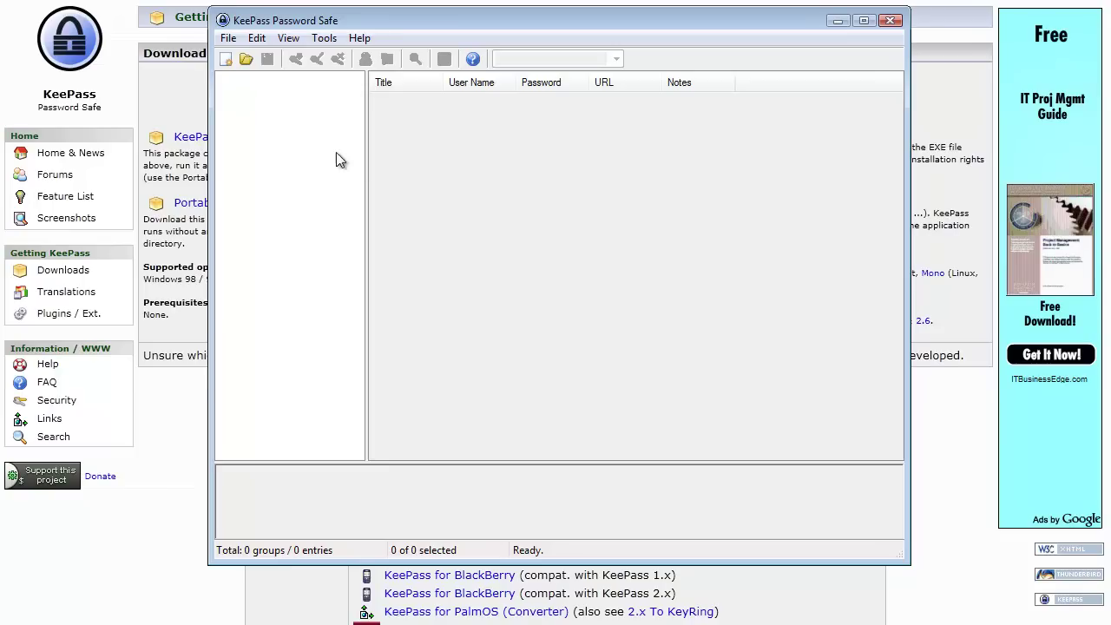
pyautogui.click(229, 44)
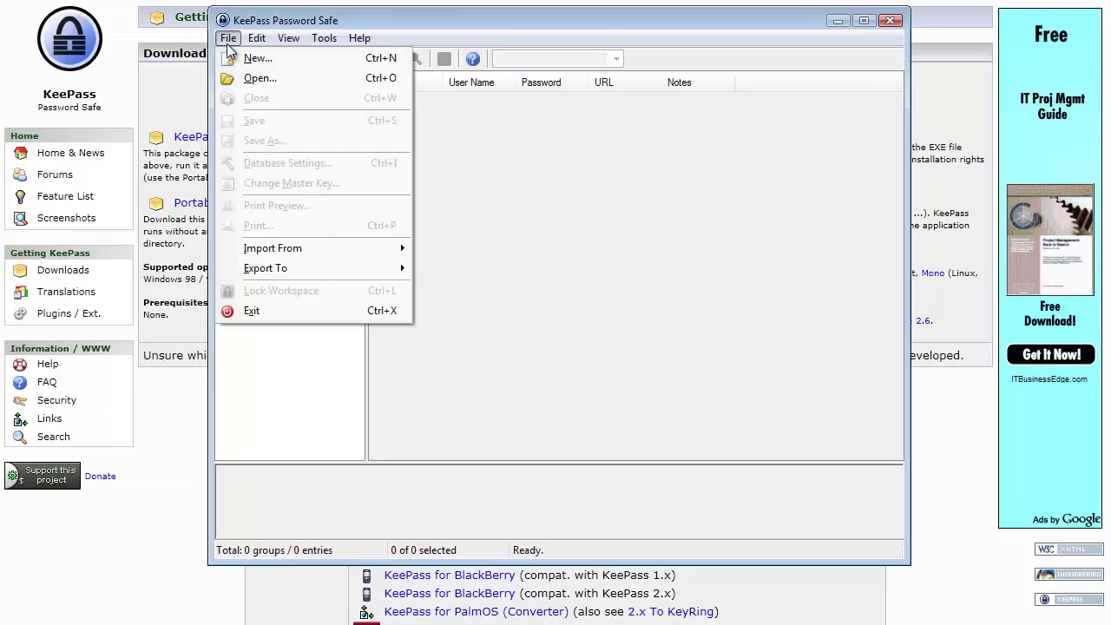
pyautogui.click(236, 57)
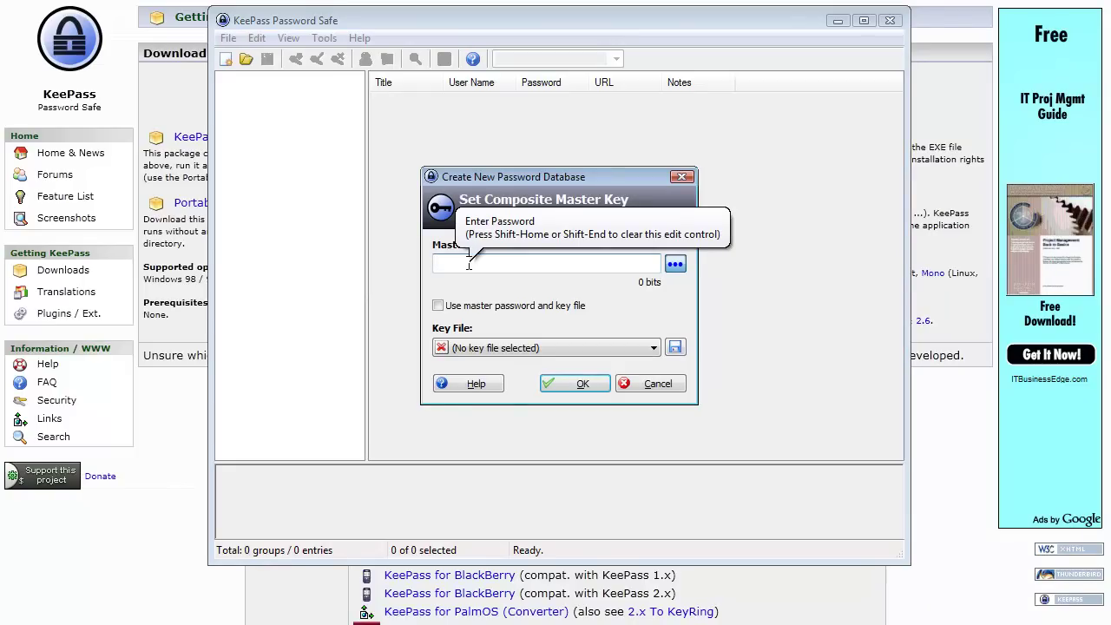
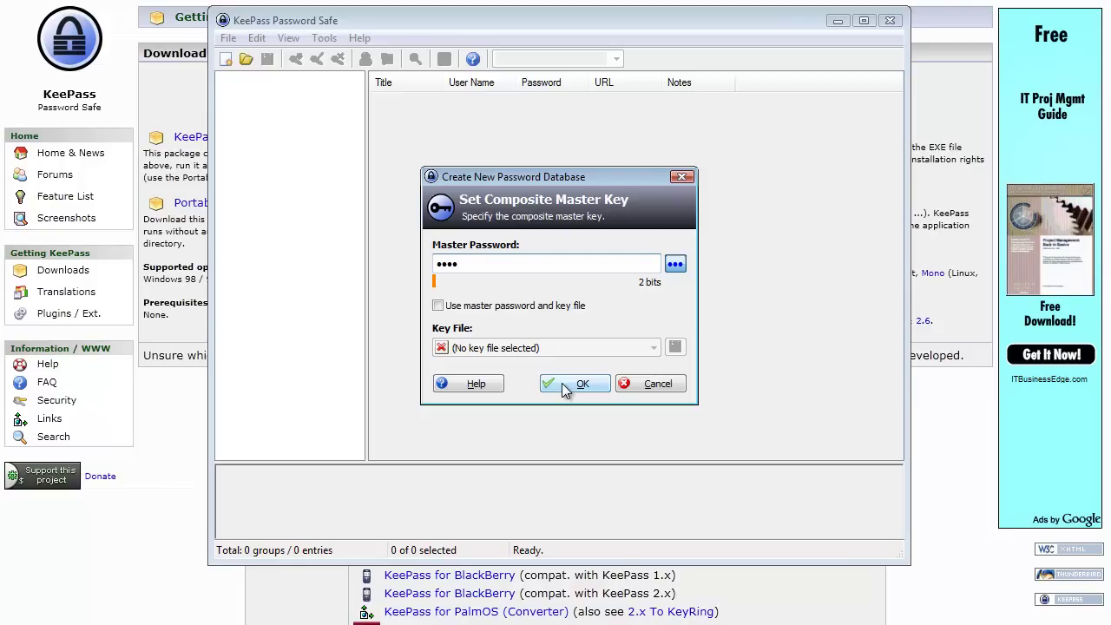
pyautogui.click(565, 384)
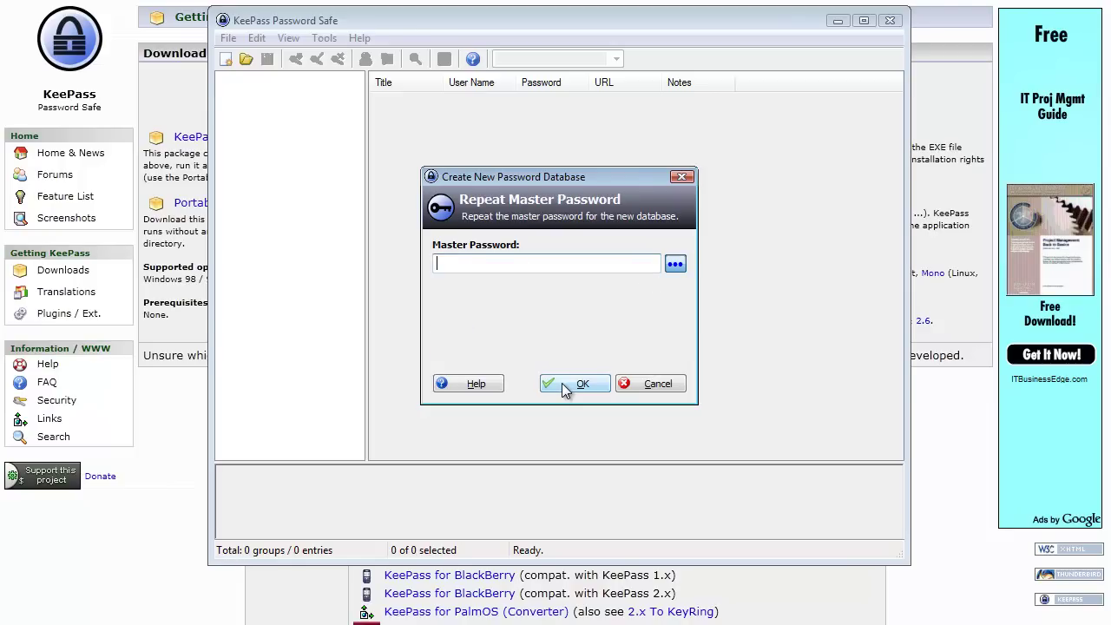
# Create the database, check the Windows group's context menu without changes, and begin a new entry.
pyautogui.click(591, 382)
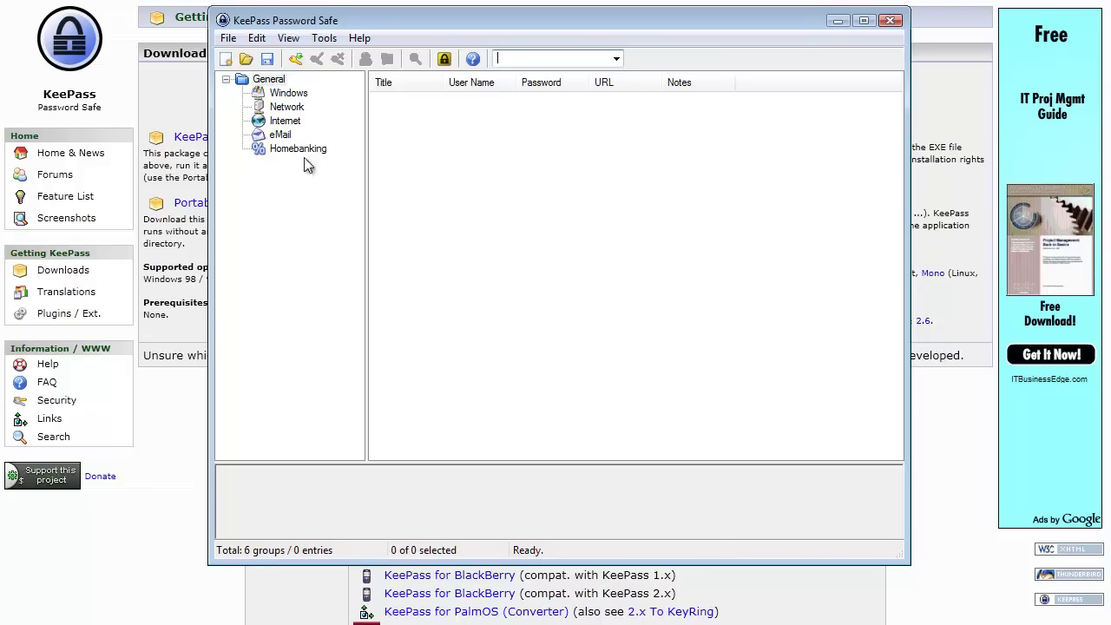
pyautogui.click(288, 94)
pyautogui.rightClick(287, 95)
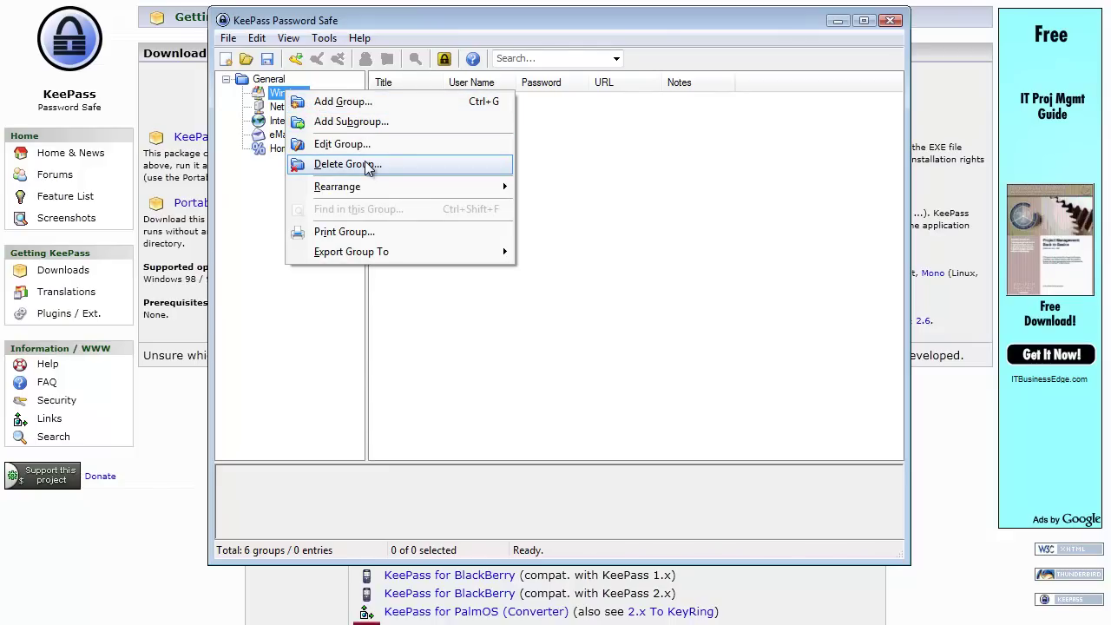
pyautogui.moveTo(379, 185)
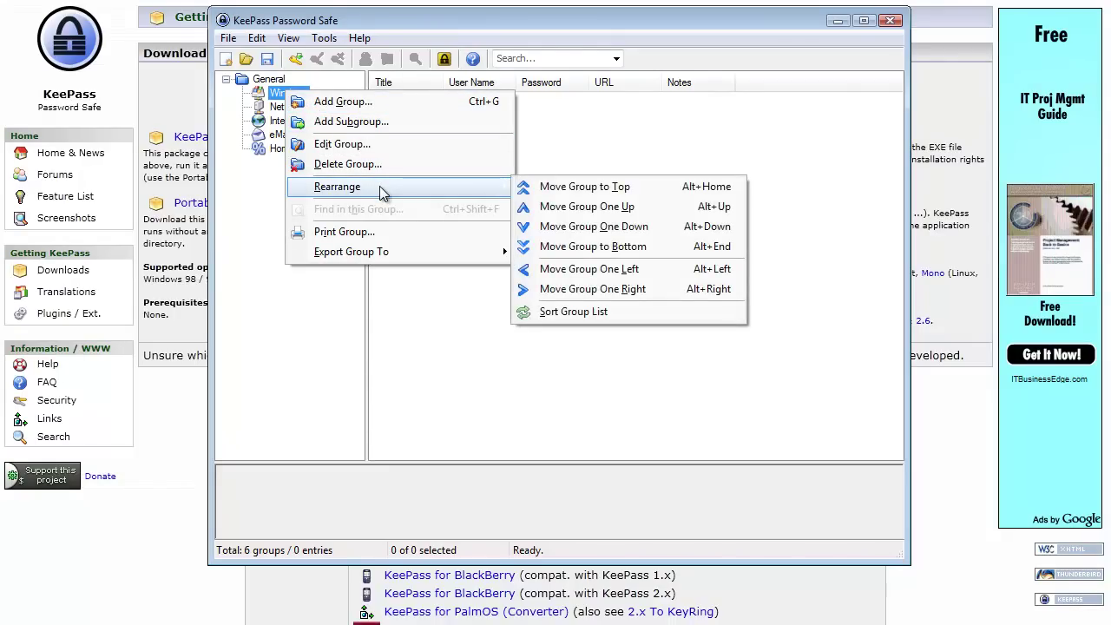
pyautogui.click(328, 365)
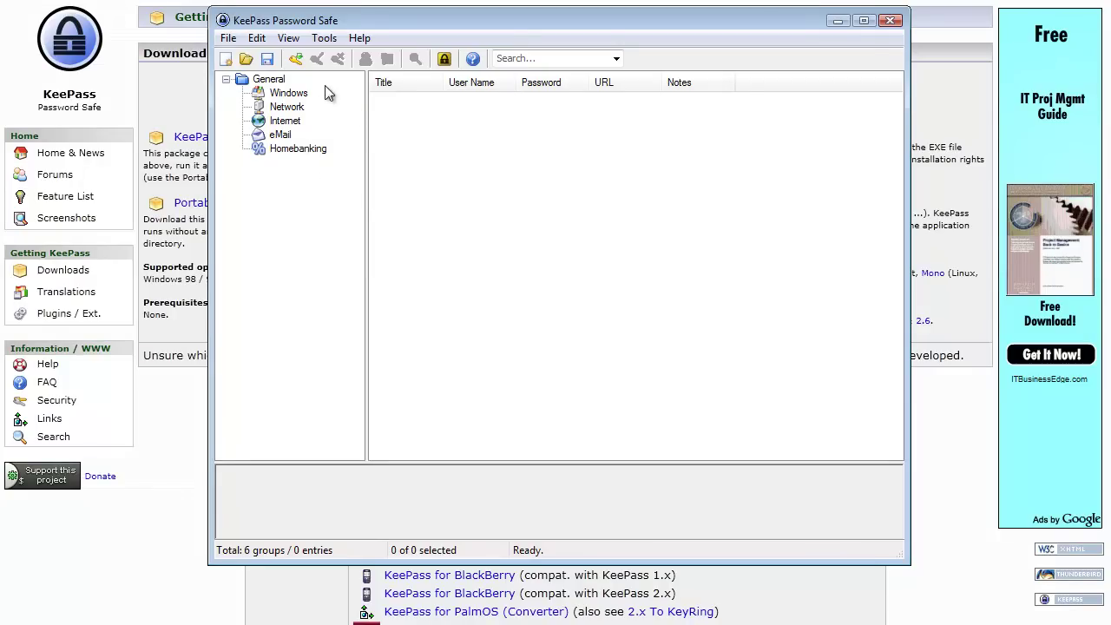
pyautogui.click(295, 59)
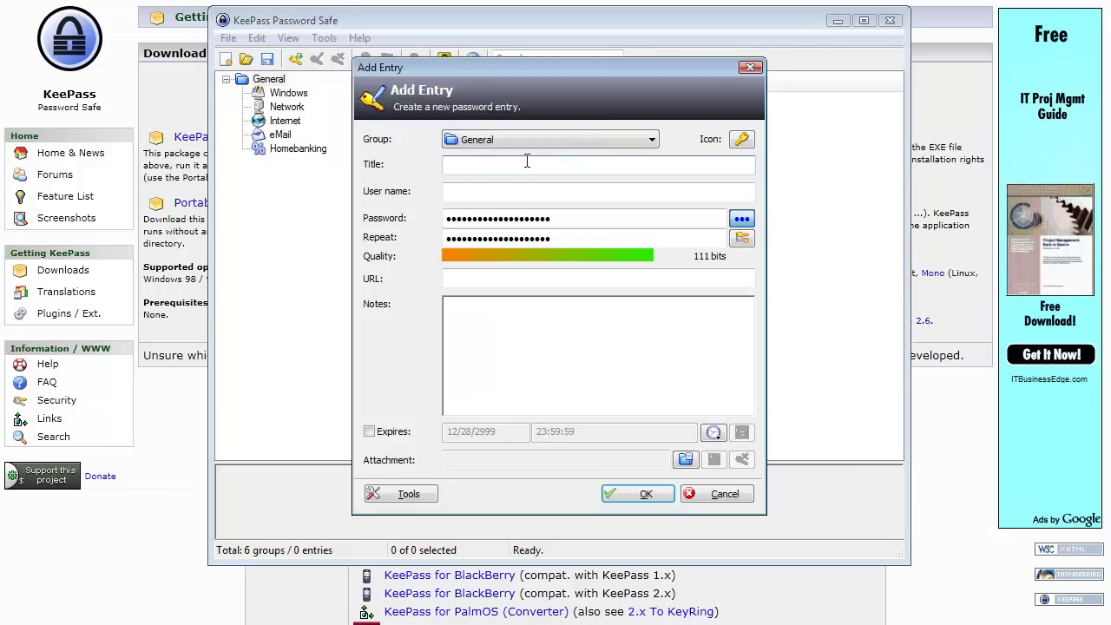
# Place the new entry in the Internet group with globe icon 1.
pyautogui.click(652, 143)
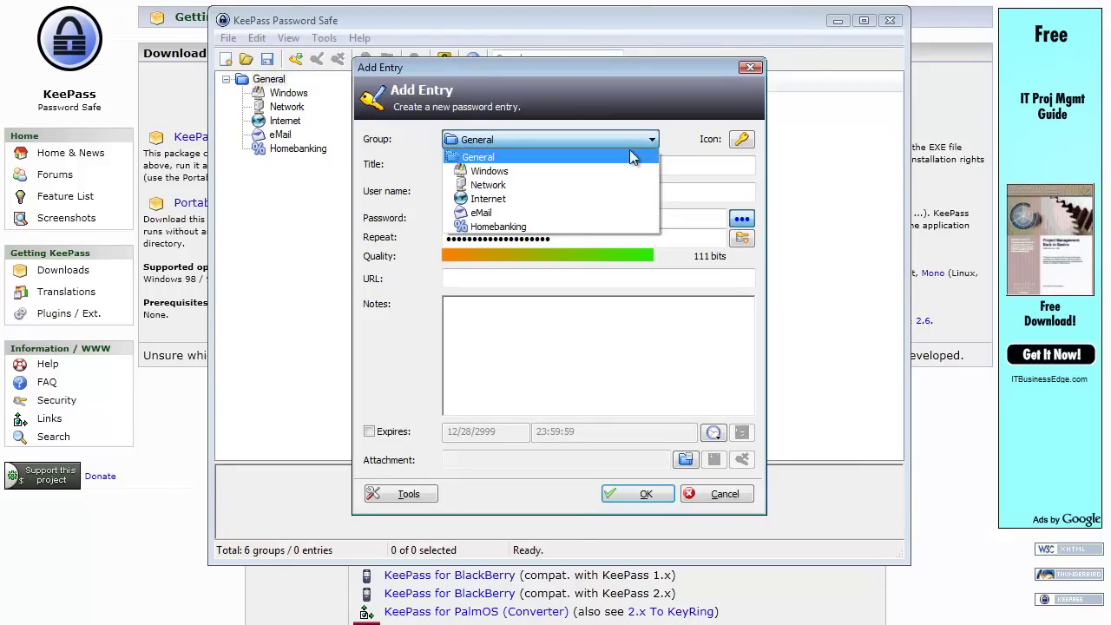
pyautogui.click(504, 200)
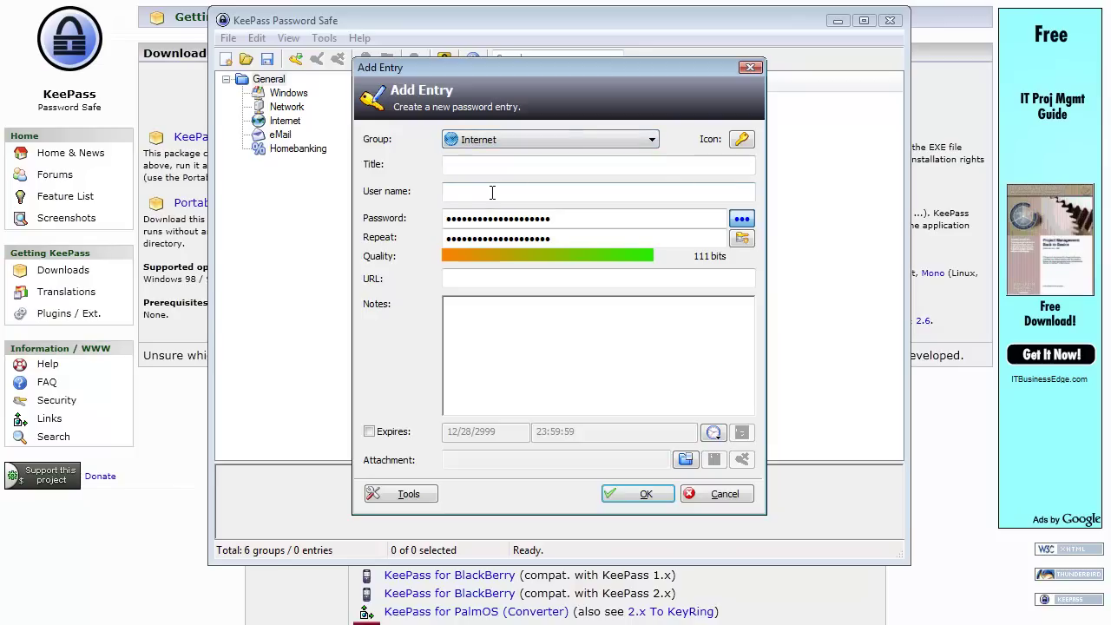
pyautogui.click(743, 141)
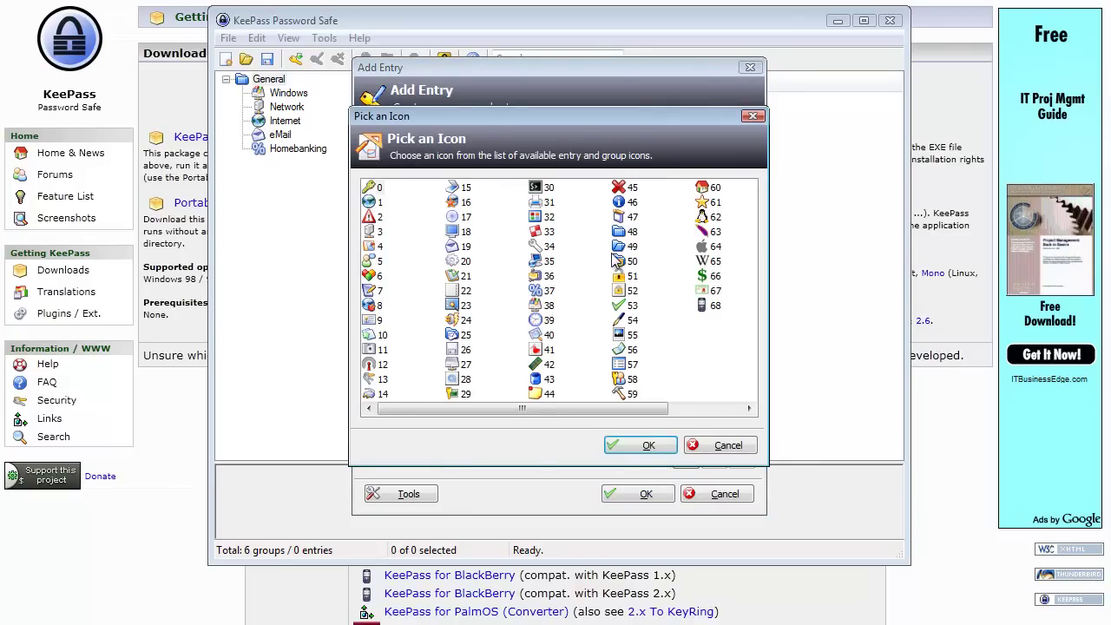
pyautogui.click(371, 204)
pyautogui.click(647, 445)
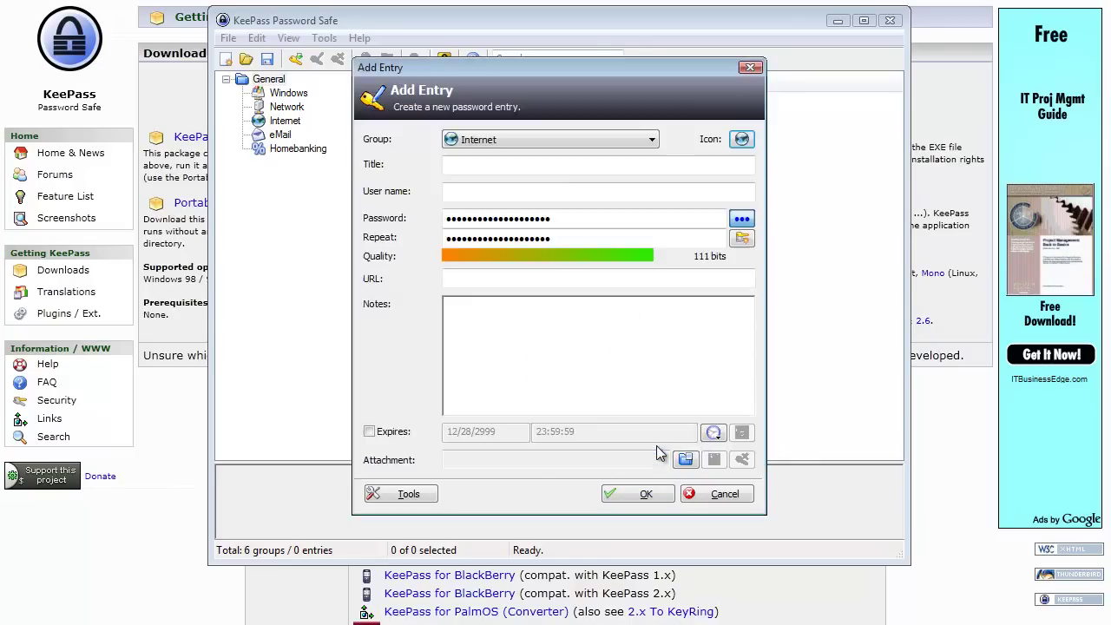
# Title the entry 'Amazon' and fill in its user name.
pyautogui.click(532, 163)
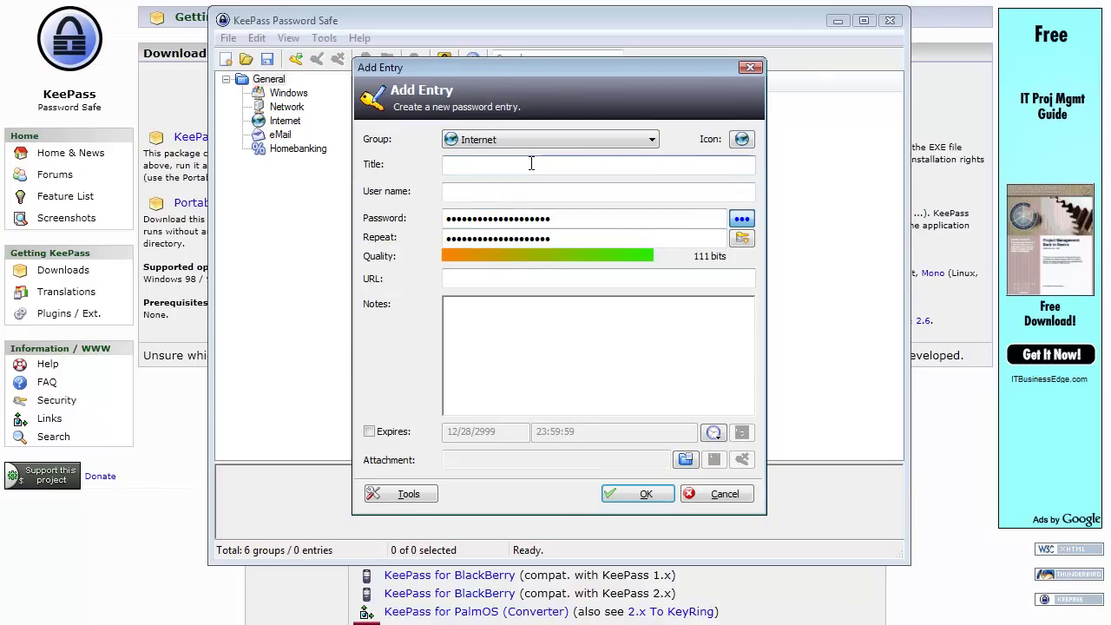
pyautogui.write('Amazon')
pyautogui.press('Tab')
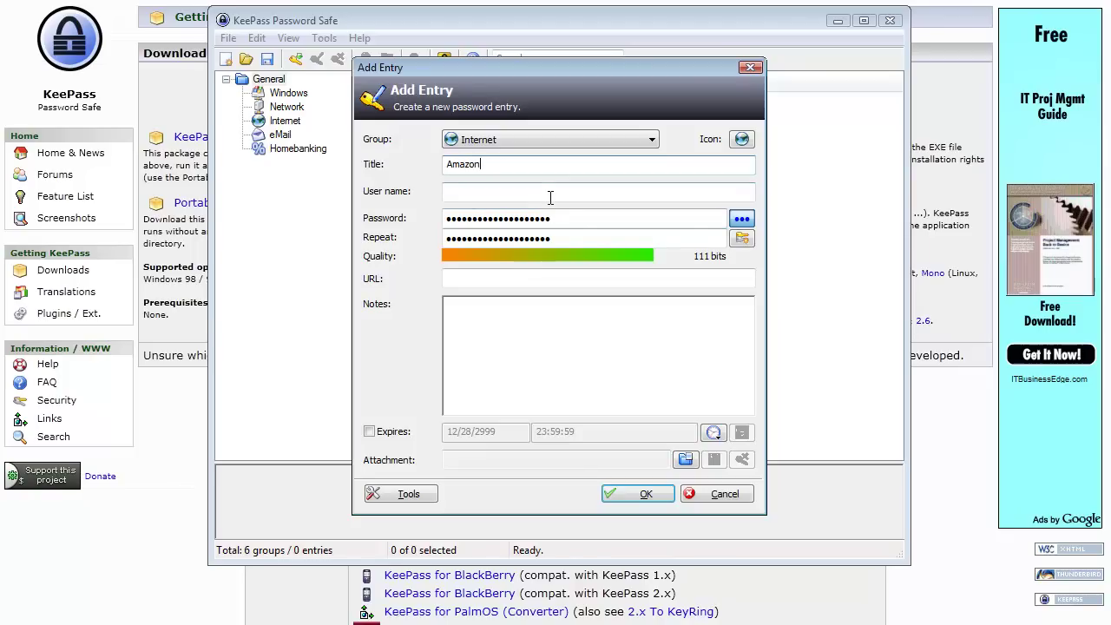
pyautogui.write('youtubers')
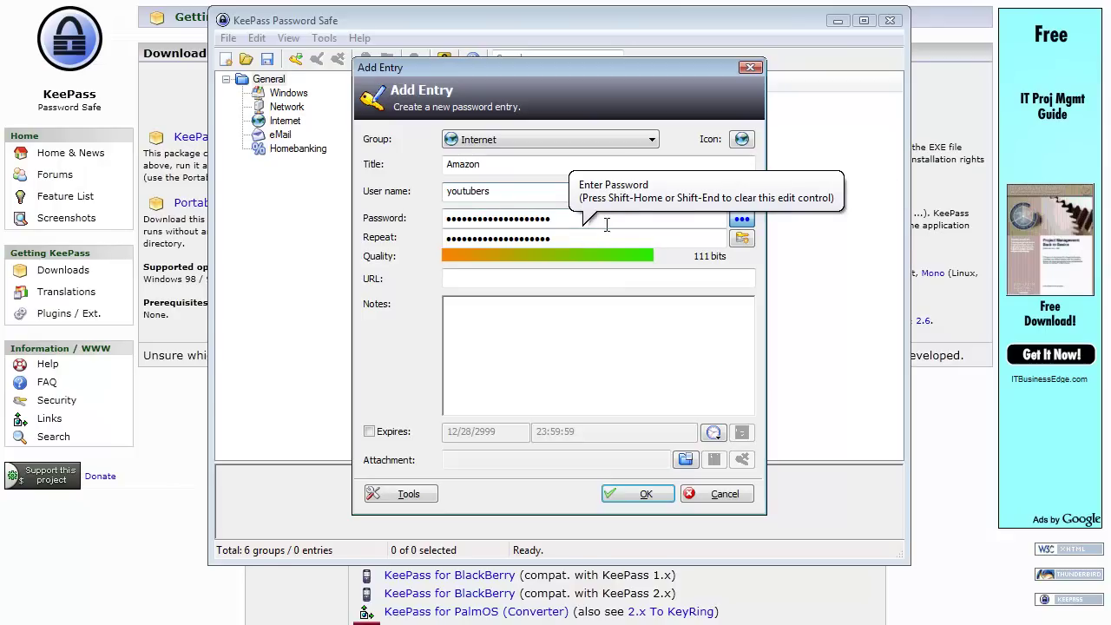
# Show passwords in plain text, replace both password fields, and launch the Password Generator.
pyautogui.click(744, 218)
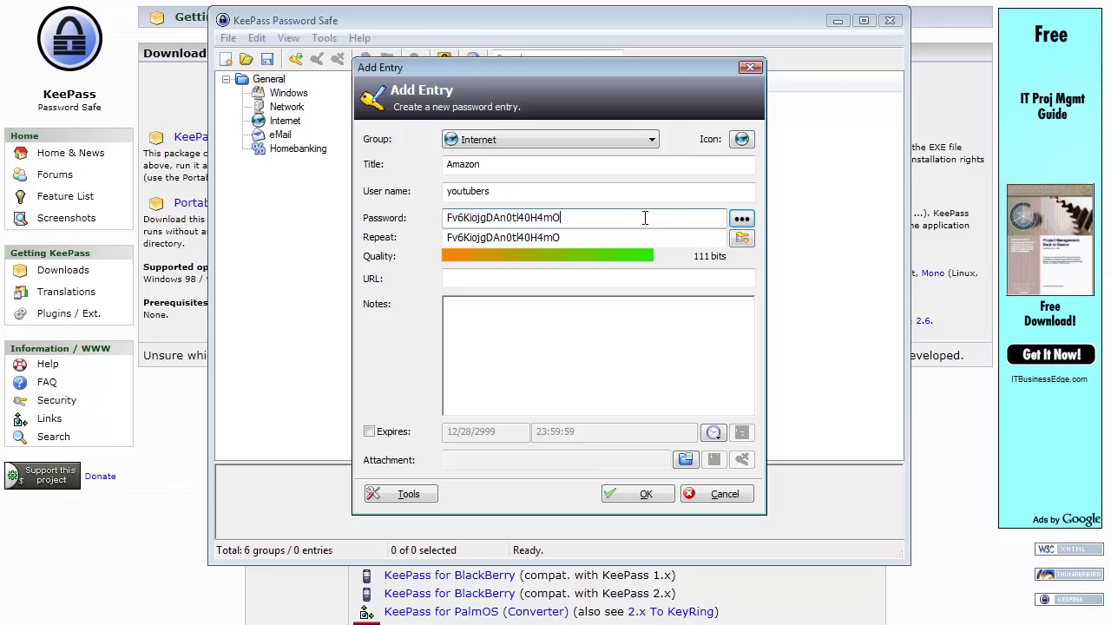
pyautogui.moveTo(625, 216); pyautogui.dragTo(347, 198)
pyautogui.press('BackSpace')
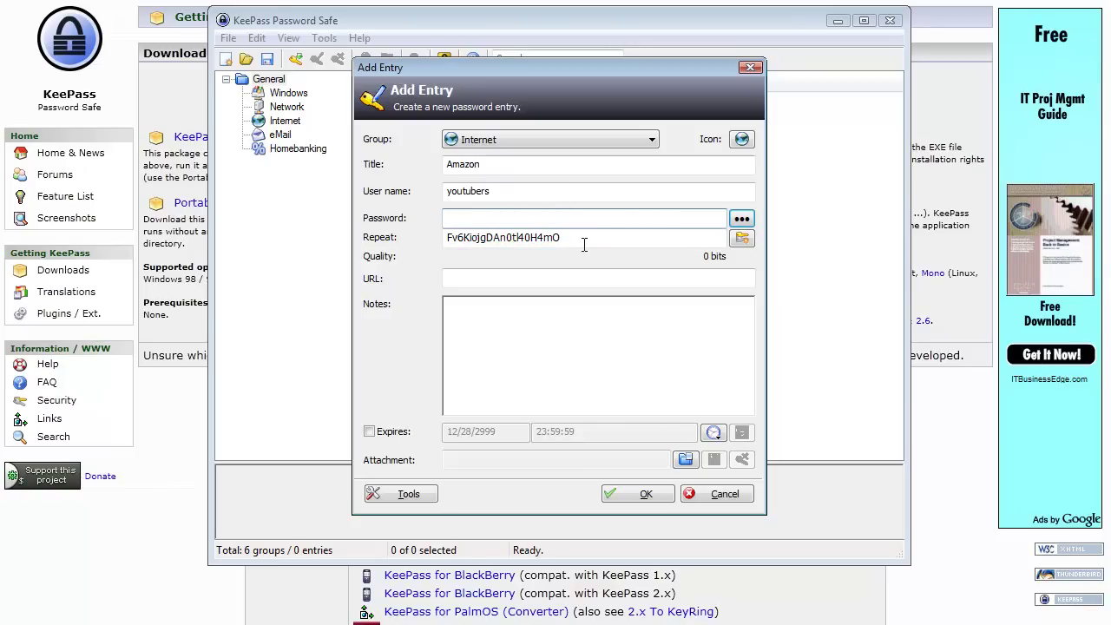
pyautogui.moveTo(562, 239); pyautogui.dragTo(269, 274)
pyautogui.press('BackSpace')
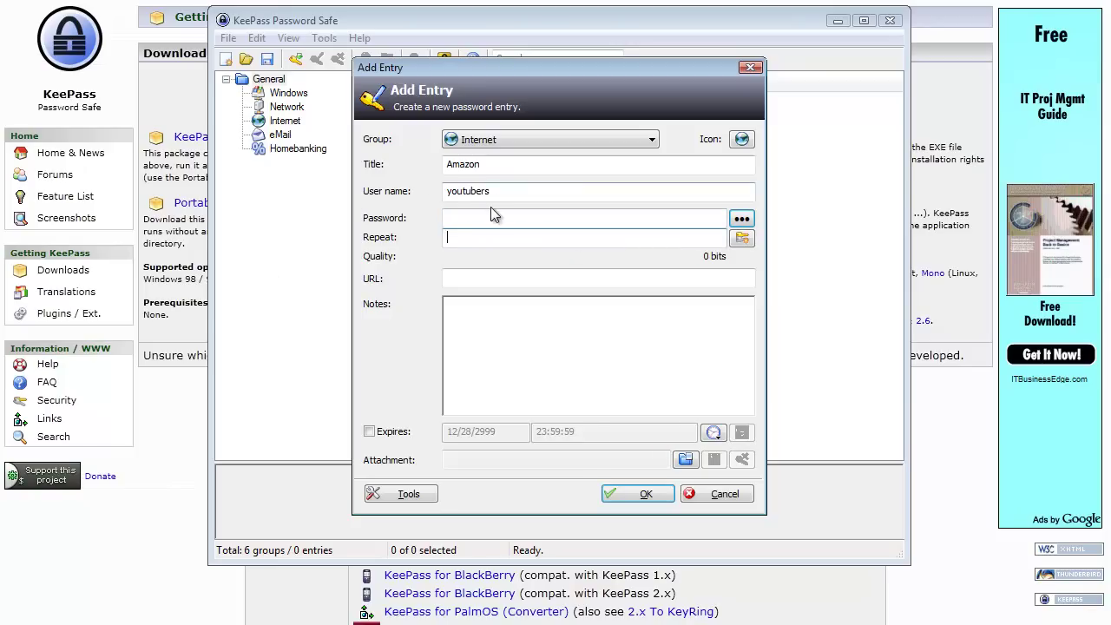
pyautogui.click(493, 217)
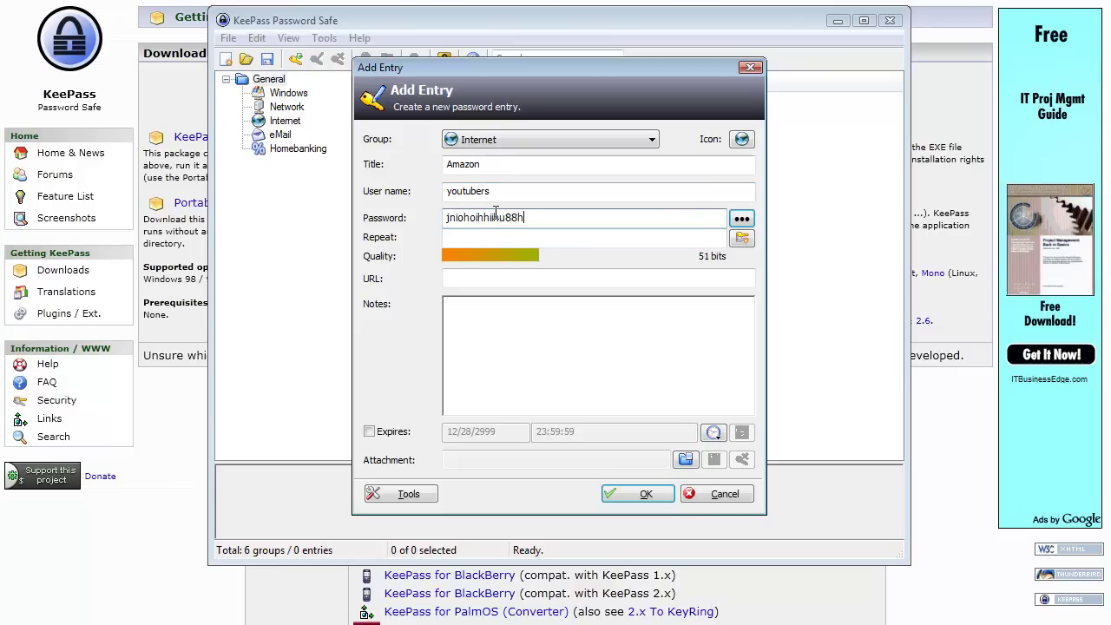
pyautogui.click(741, 240)
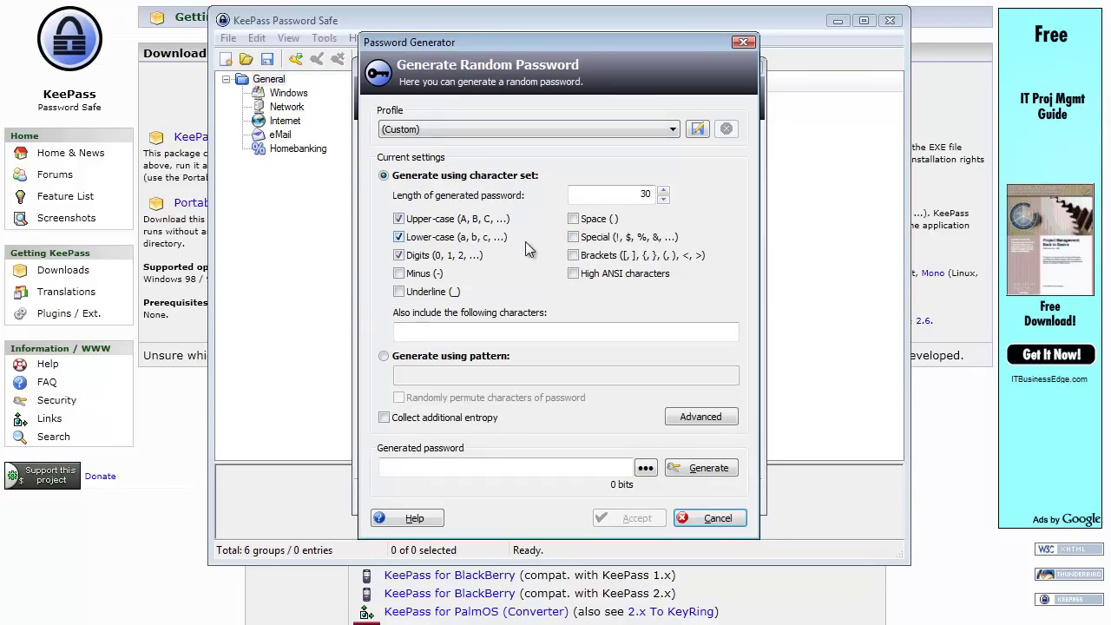
# Generate a 20-character password using upper-case, lower-case letters and digits.
pyautogui.click(664, 199)
pyautogui.click(664, 198)
pyautogui.click(664, 199)
pyautogui.click(665, 198)
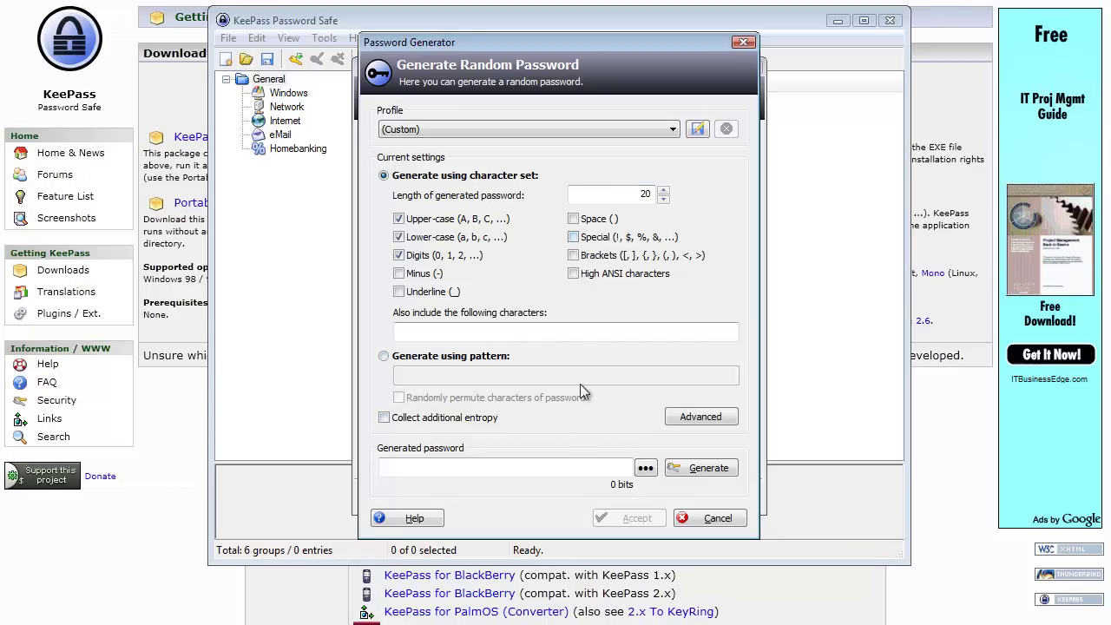
pyautogui.click(701, 470)
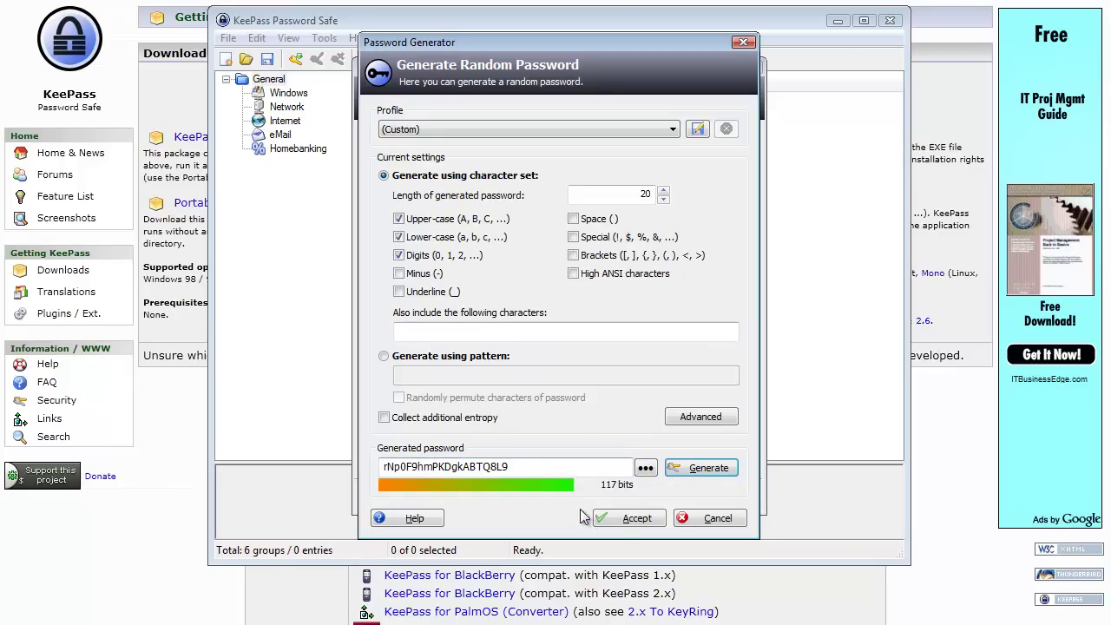
pyautogui.click(615, 517)
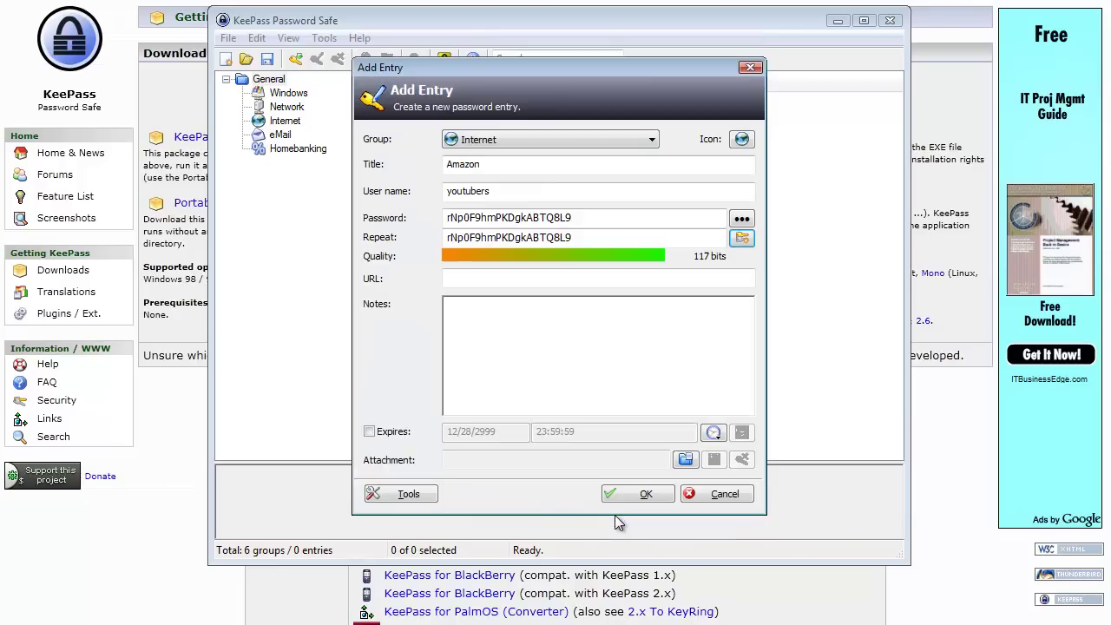
pyautogui.click(559, 276)
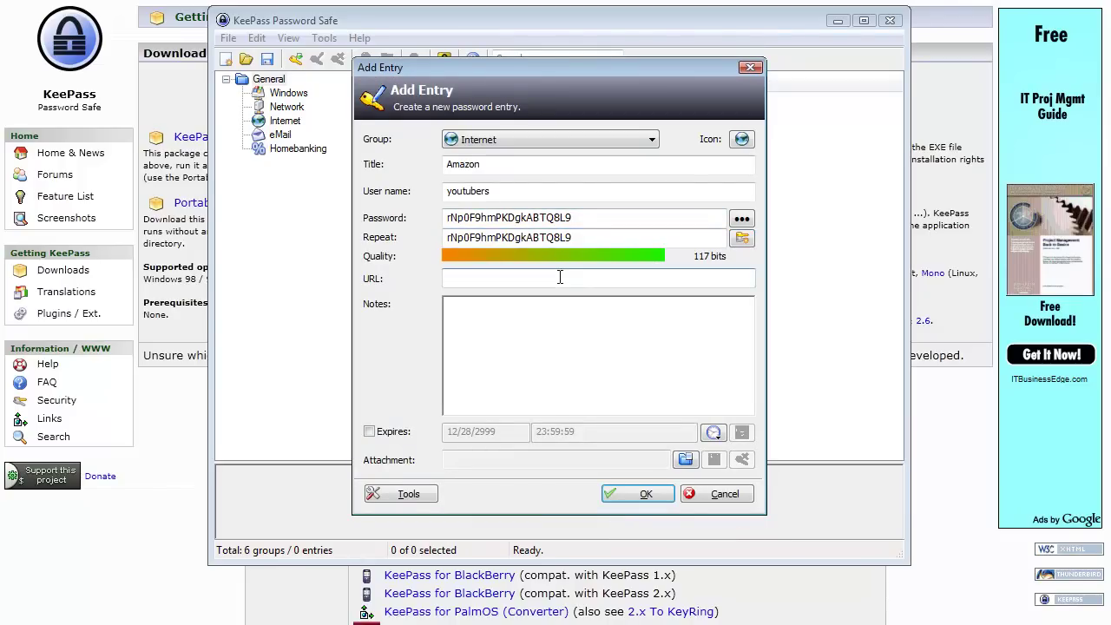
pyautogui.write('www.amazon.com')
pyautogui.click(566, 351)
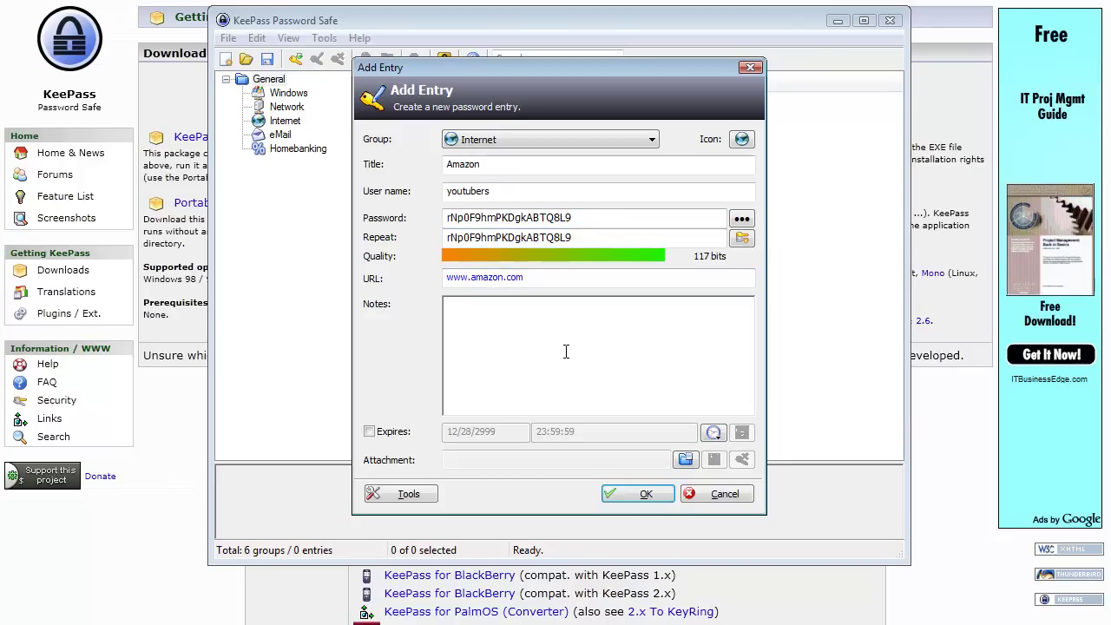
# Make the entry expire in 3 months (08/03/2011) and save it.
pyautogui.click(369, 432)
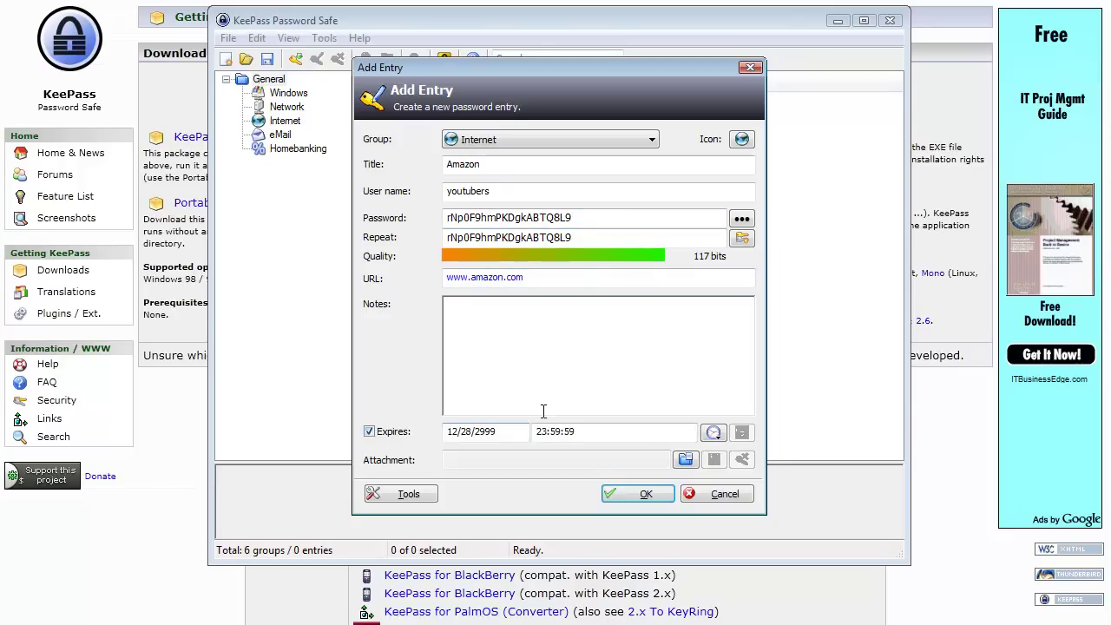
pyautogui.click(714, 433)
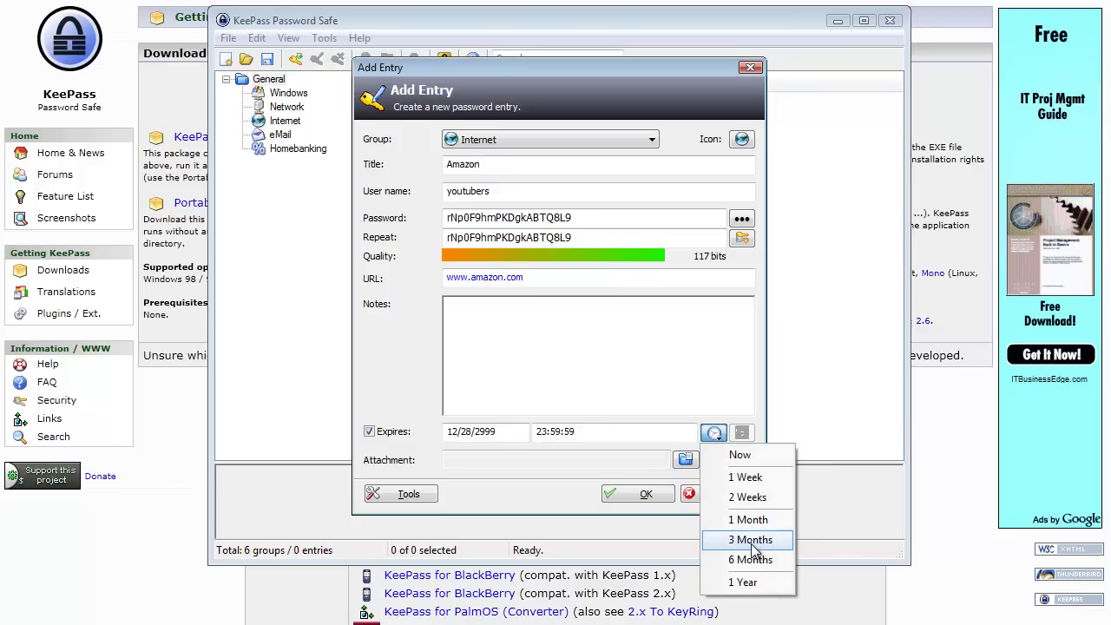
pyautogui.click(752, 541)
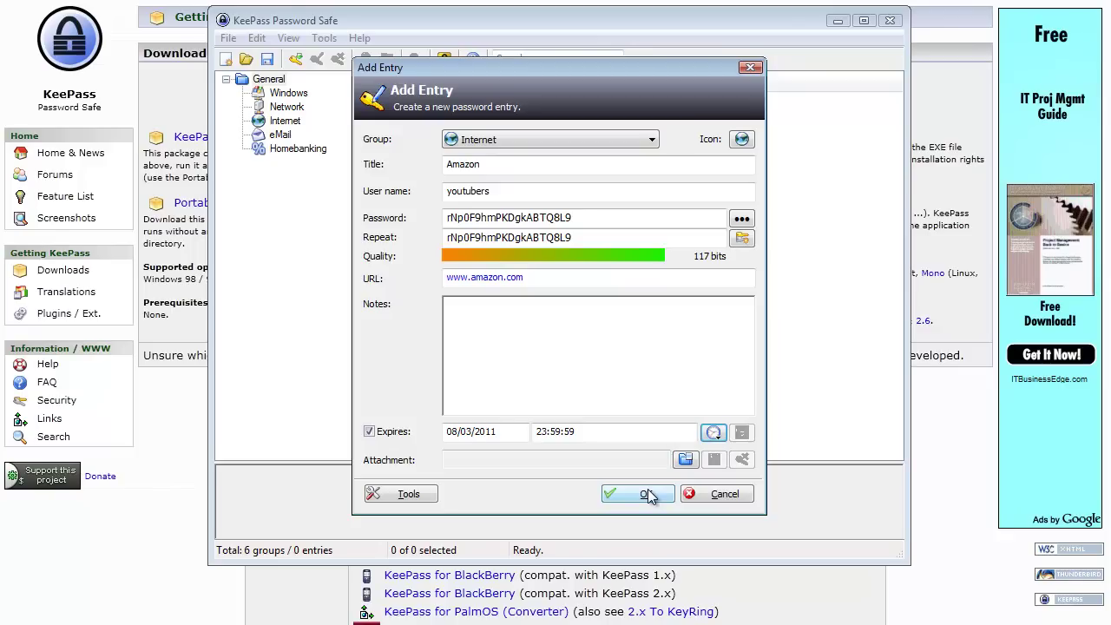
pyautogui.click(646, 494)
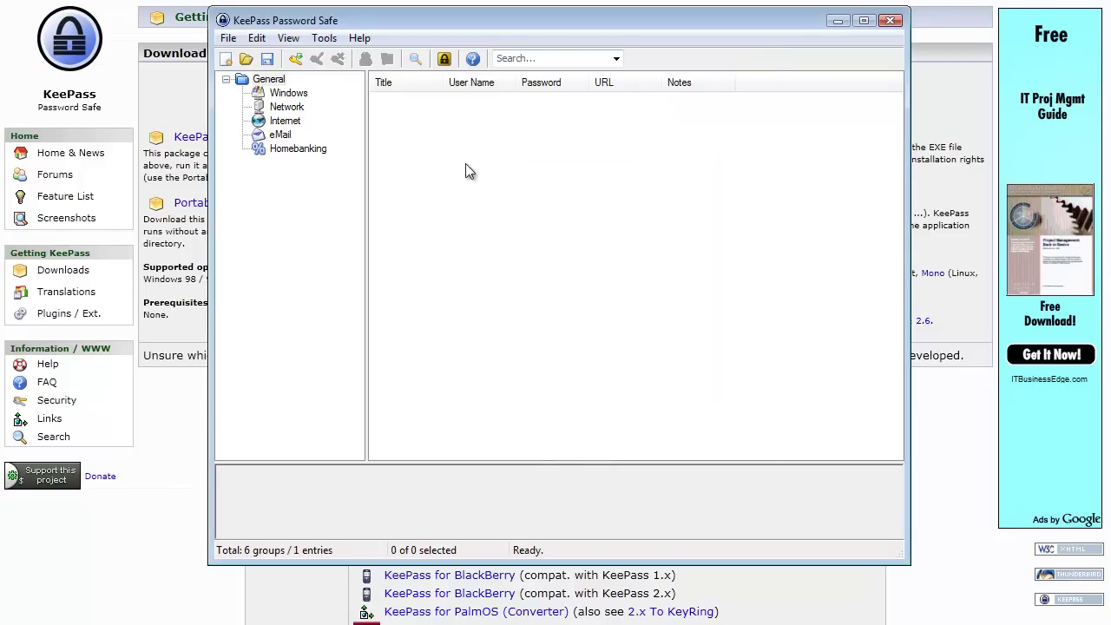
pyautogui.click(285, 124)
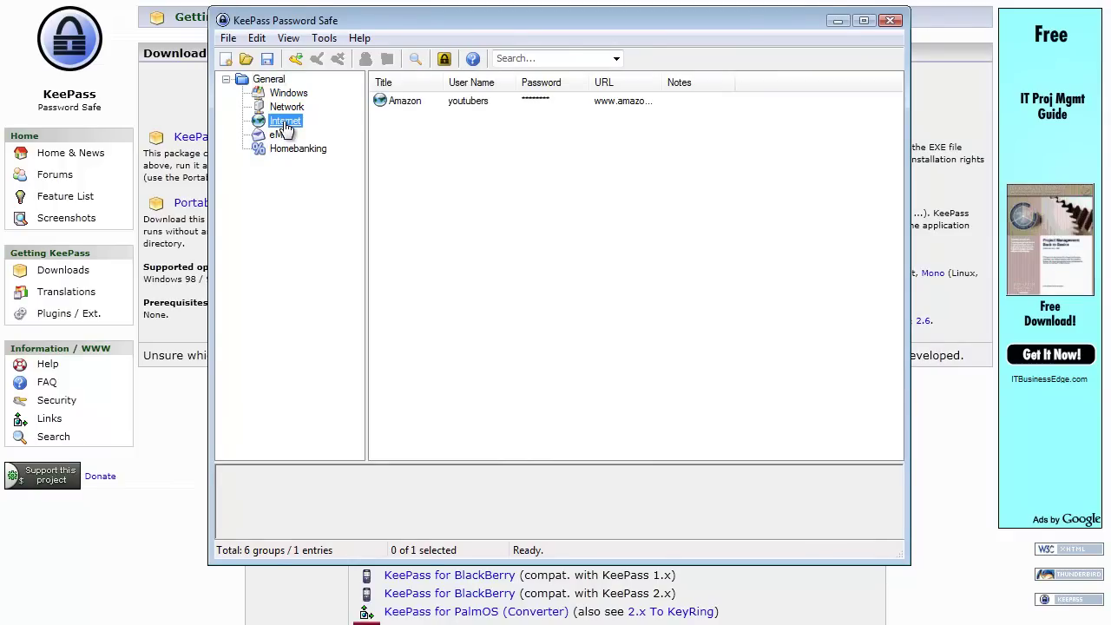
pyautogui.click(467, 103)
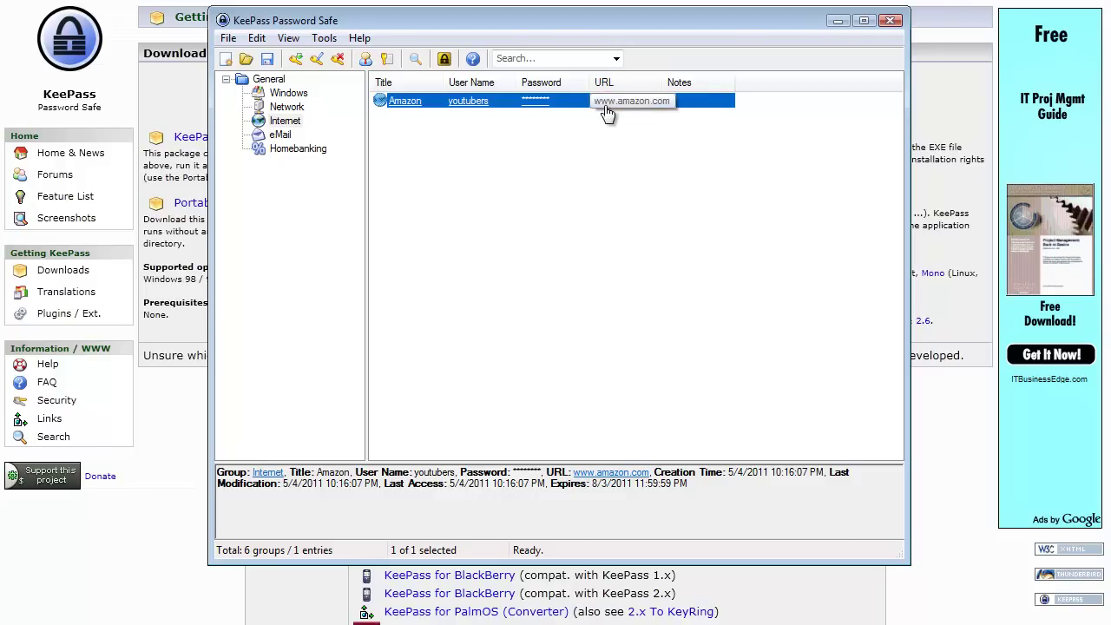
pyautogui.click(622, 472)
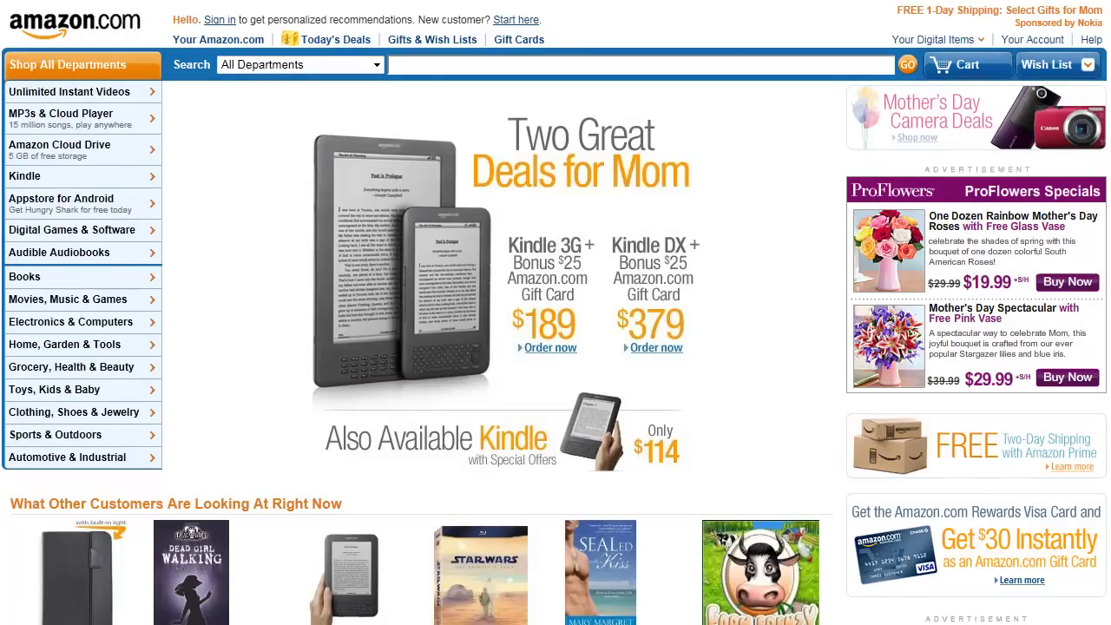
# Copy the entry's user name and paste it into Amazon's sign-in e-mail field.
pyautogui.hotkey('alt', 'Tab')
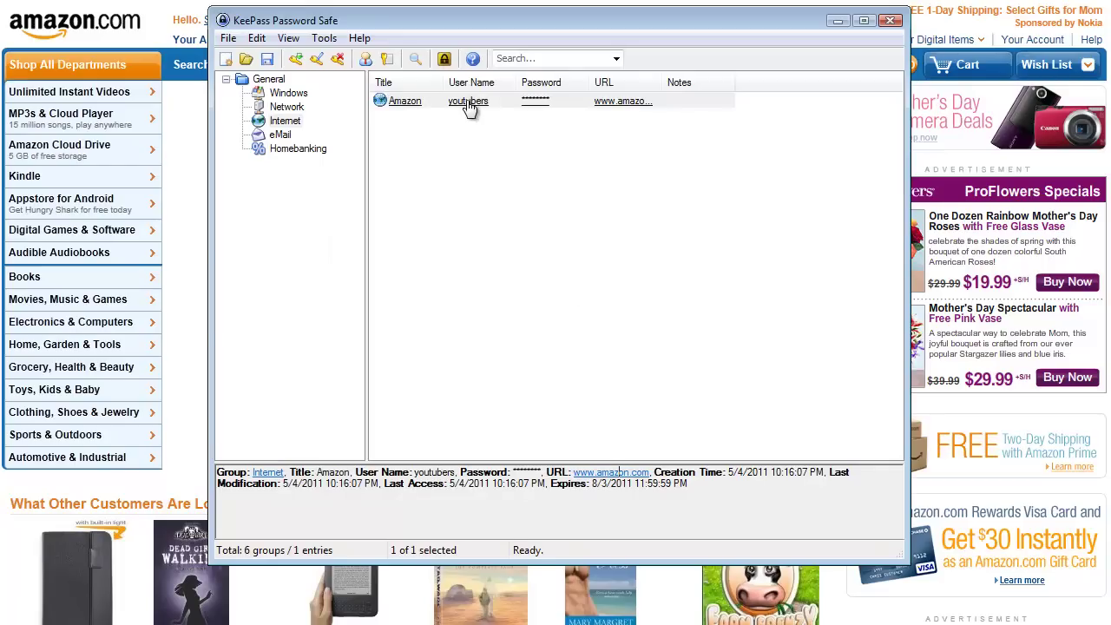
pyautogui.doubleClick(469, 101)
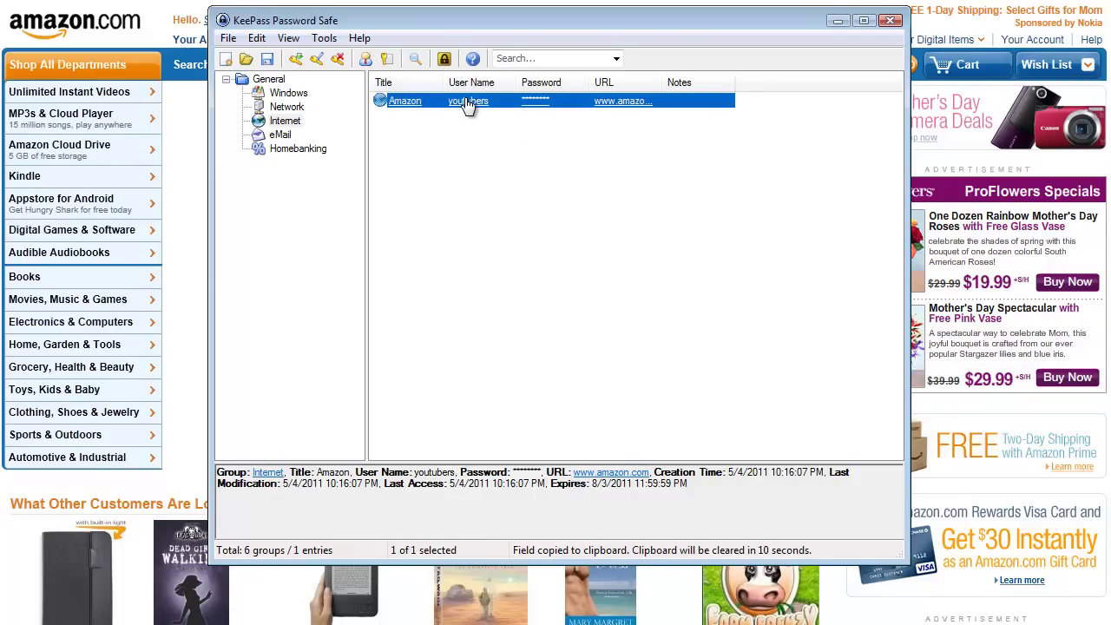
pyautogui.click(167, 24)
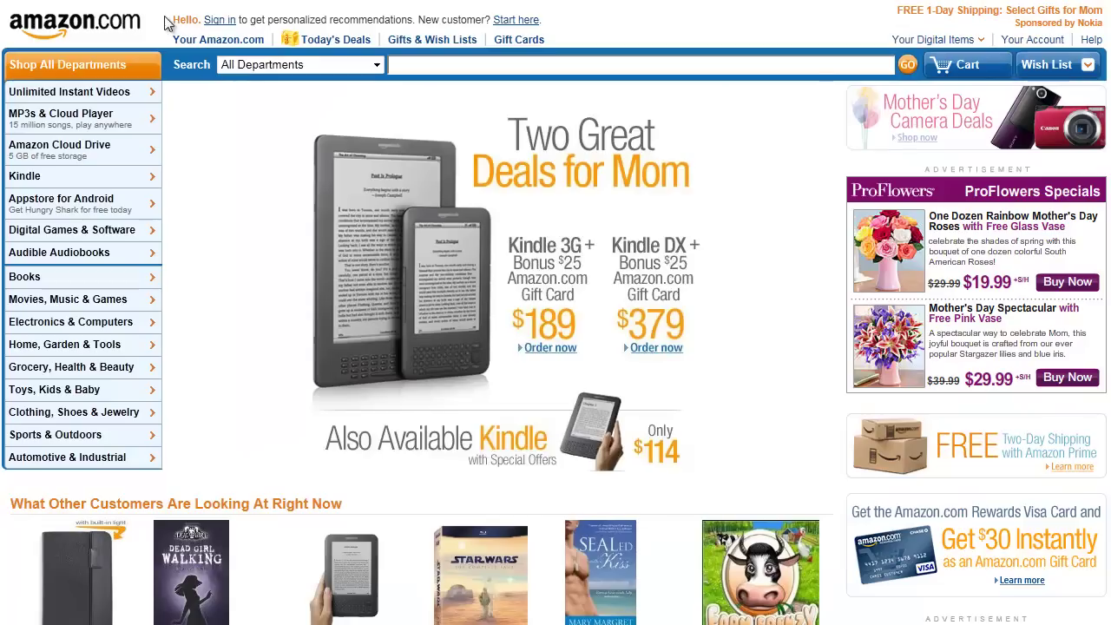
pyautogui.click(222, 21)
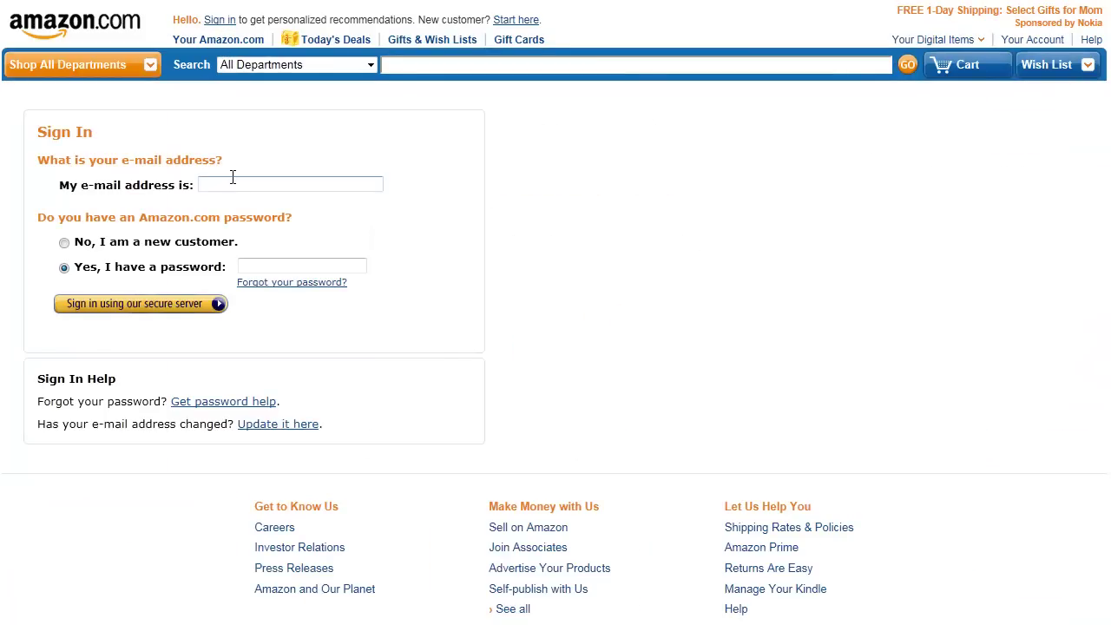
pyautogui.rightClick(236, 184)
pyautogui.click(319, 261)
# Copy the entry's password and paste it into the password field and the search box.
pyautogui.hotkey('alt', 'Tab')
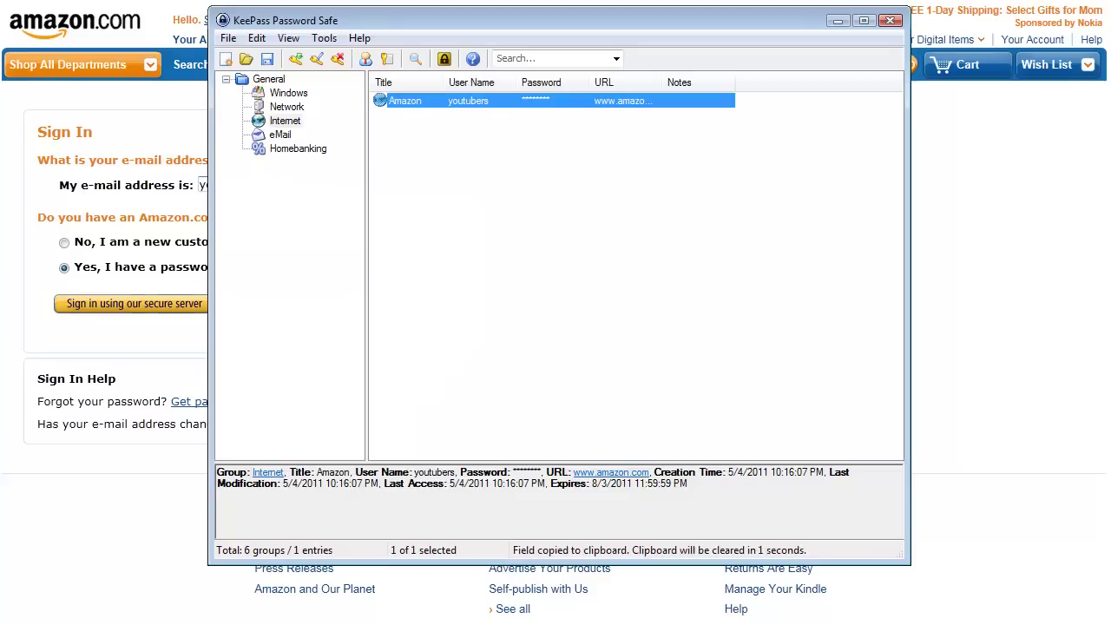
pyautogui.doubleClick(535, 105)
pyautogui.click(181, 224)
pyautogui.rightClick(277, 265)
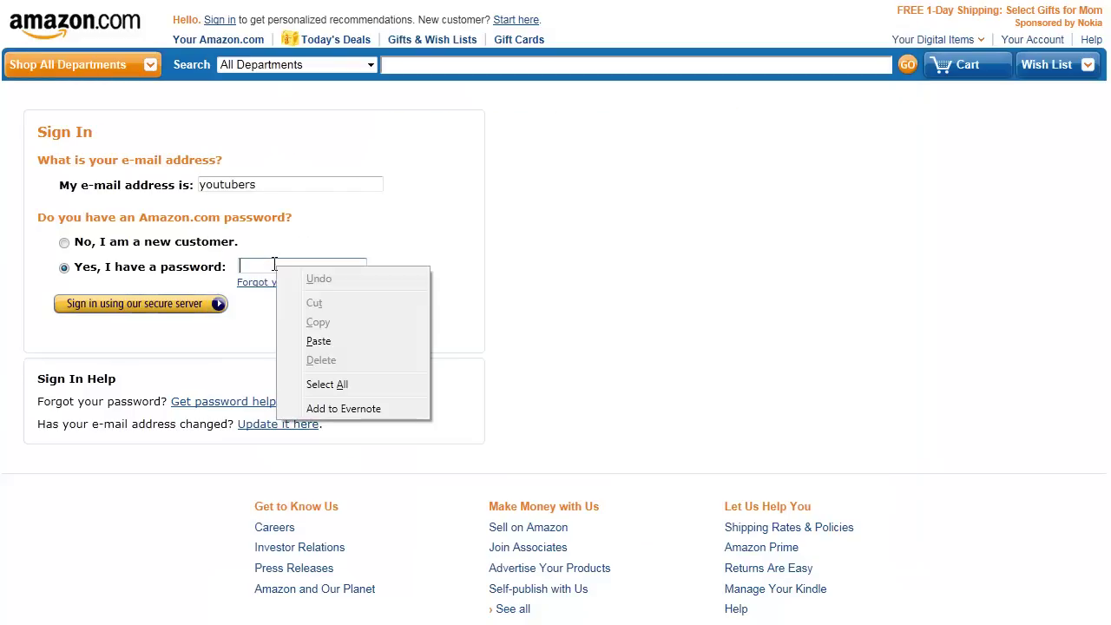
pyautogui.click(343, 341)
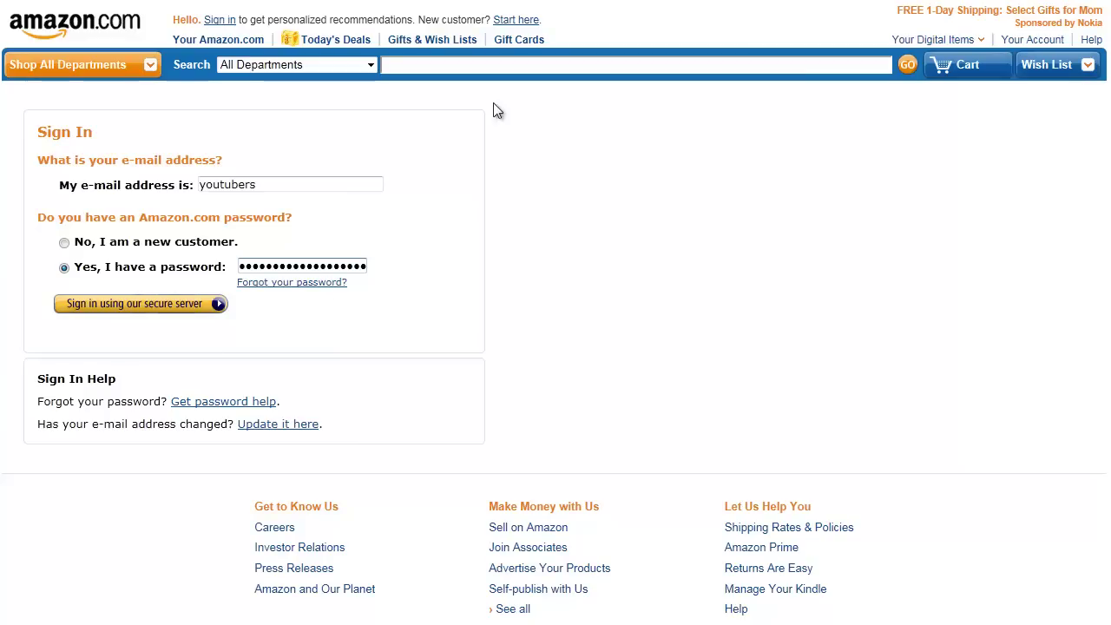
pyautogui.rightClick(425, 68)
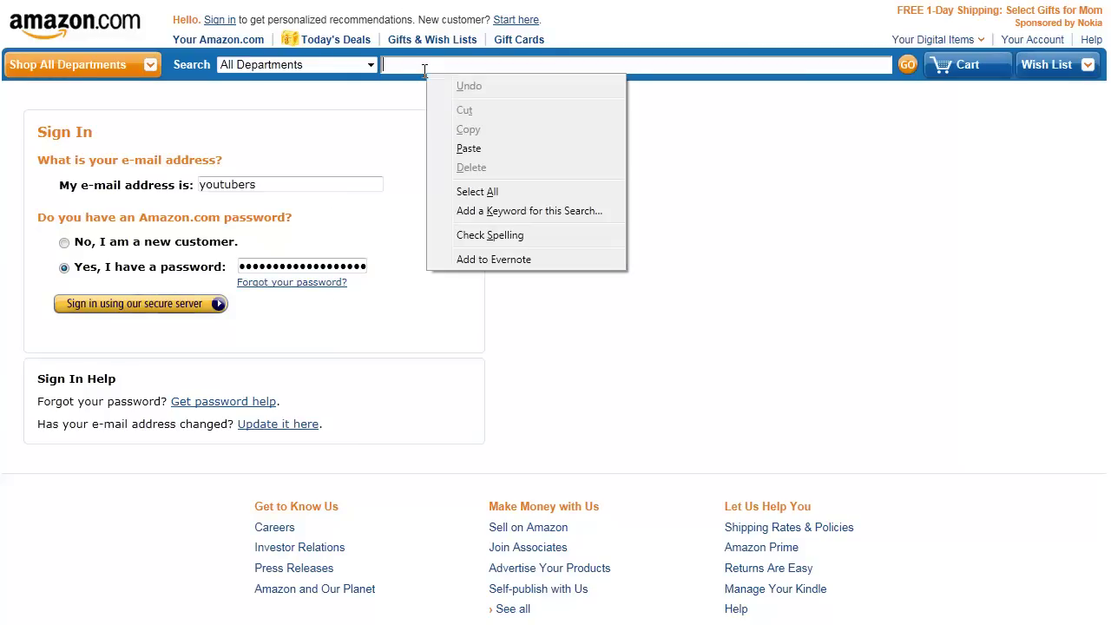
pyautogui.click(515, 155)
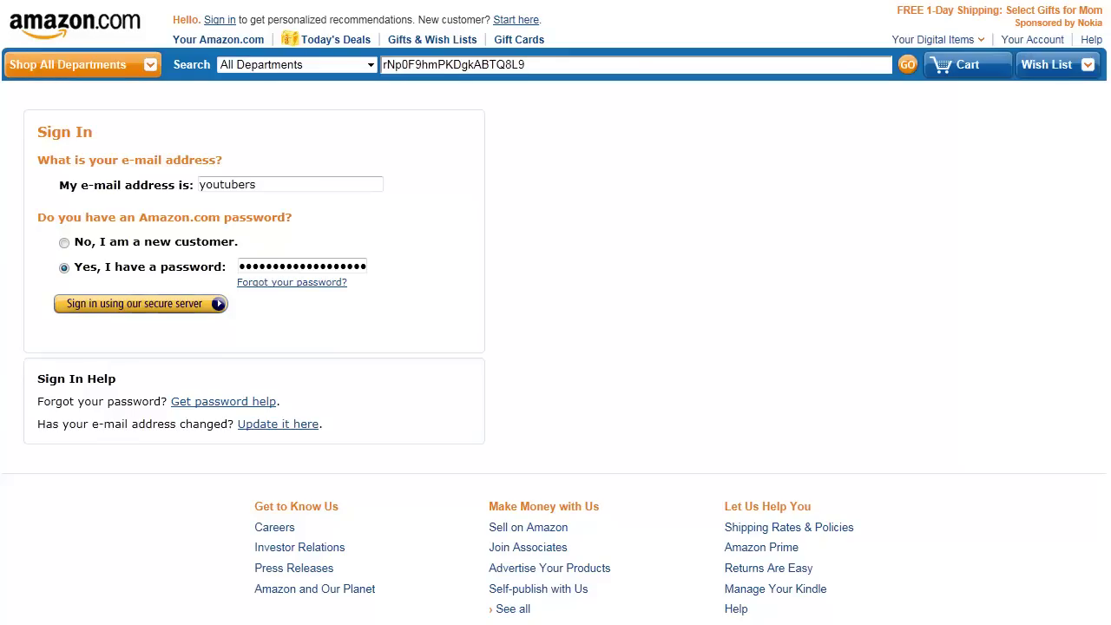
pyautogui.hotkey('alt', 'Tab')
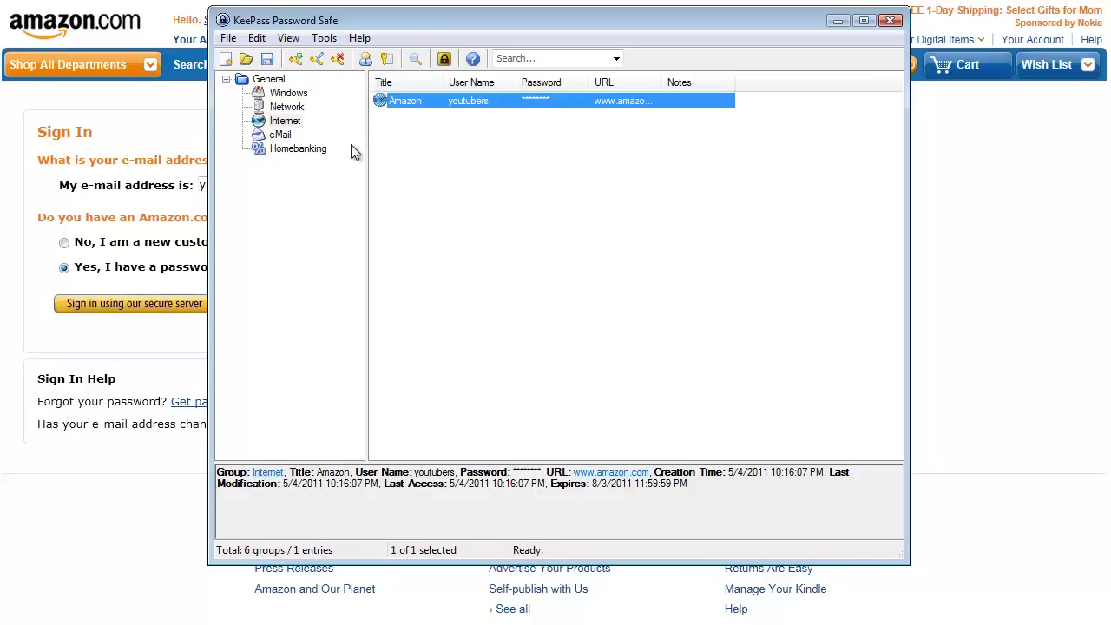
# Use File > Save As to store the database under the name 'demo' in My Dropbox.
pyautogui.click(228, 38)
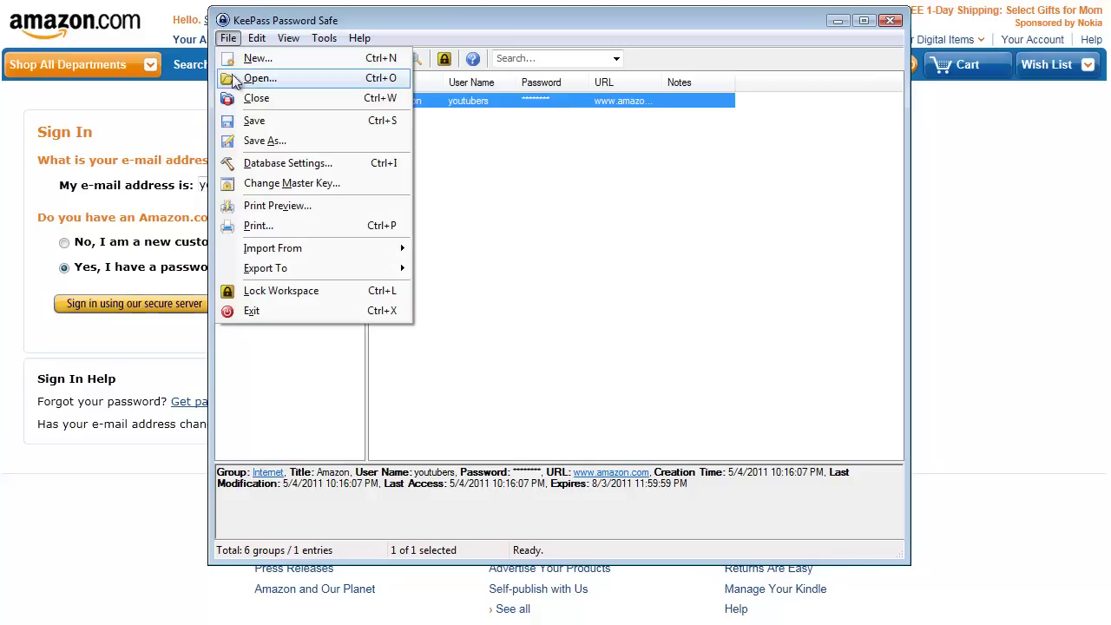
pyautogui.click(299, 146)
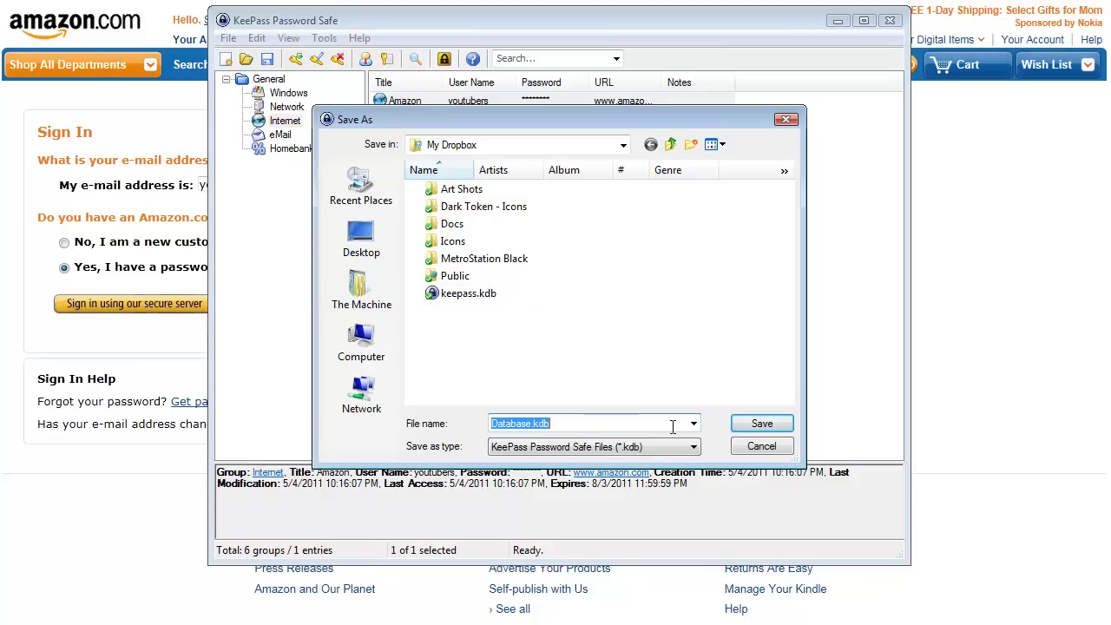
pyautogui.write('de')
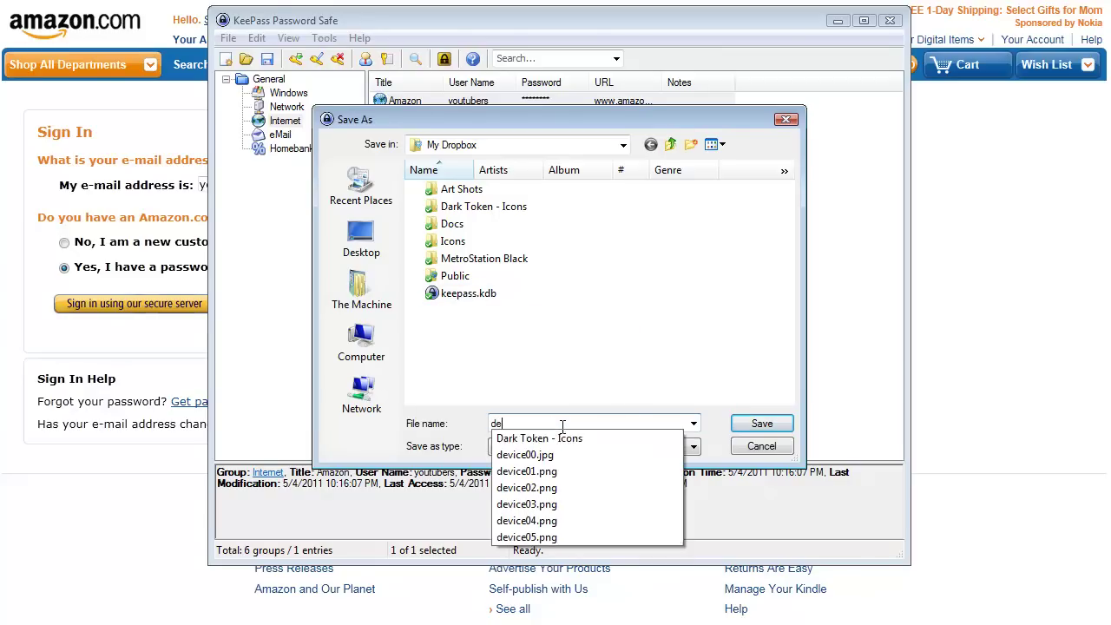
pyautogui.write('mo')
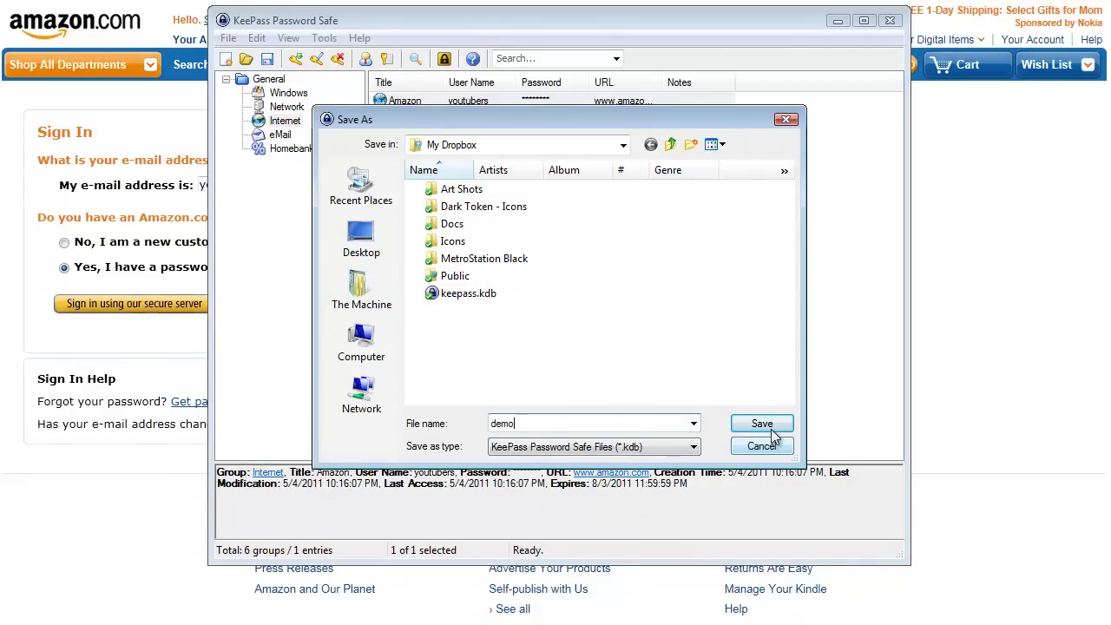
pyautogui.click(775, 431)
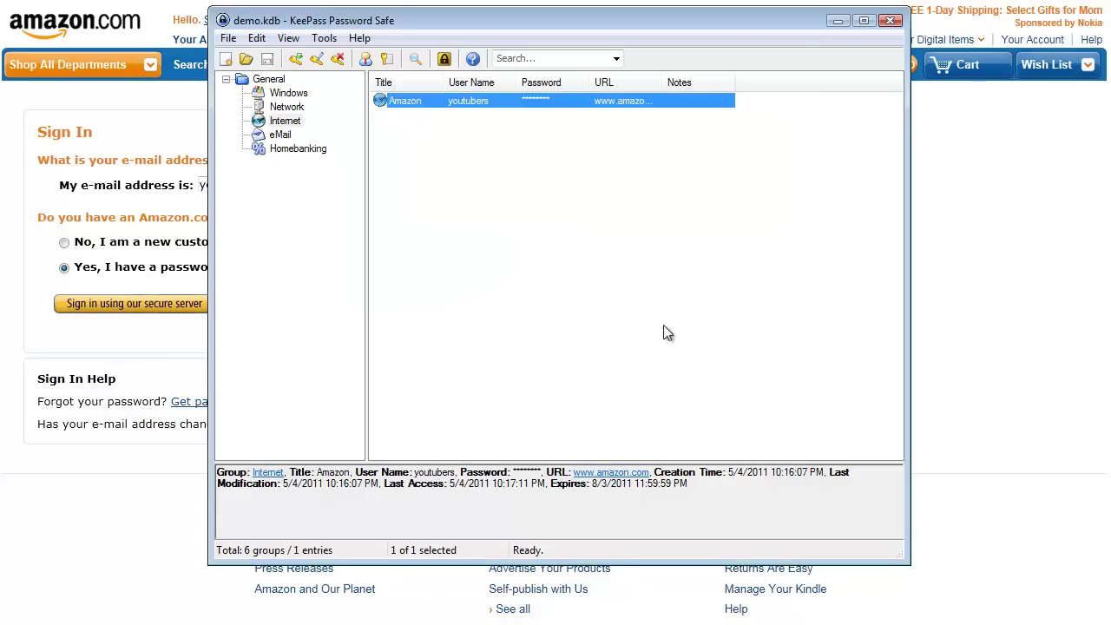
# Drag the KeePass window to the right to uncover more of the screen.
pyautogui.moveTo(787, 25); pyautogui.dragTo(886, 77)
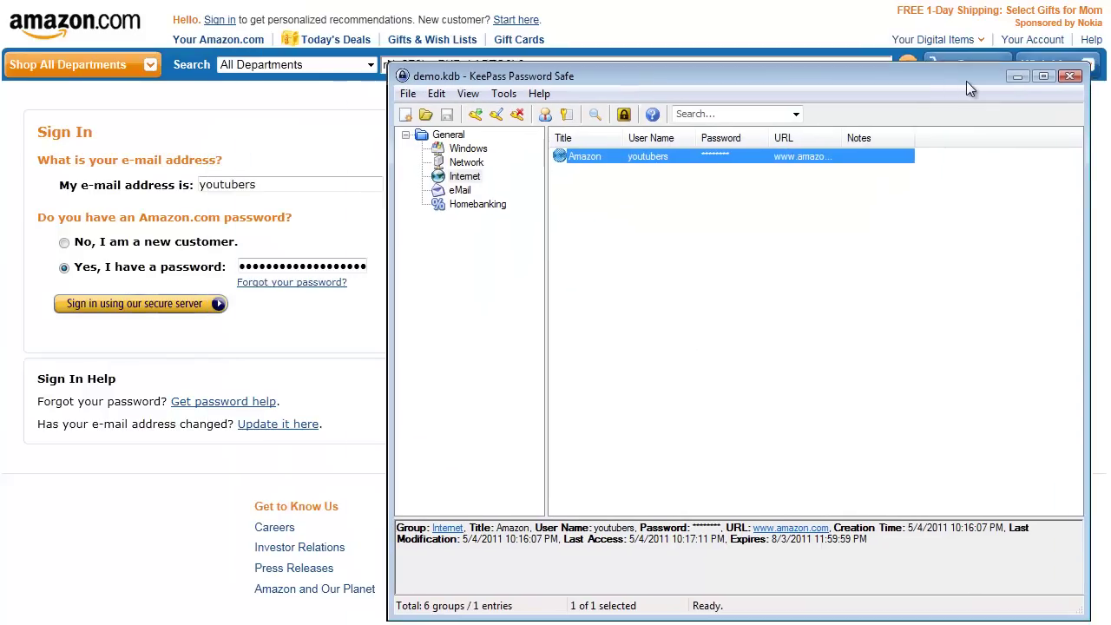
pyautogui.moveTo(967, 80); pyautogui.dragTo(985, 77)
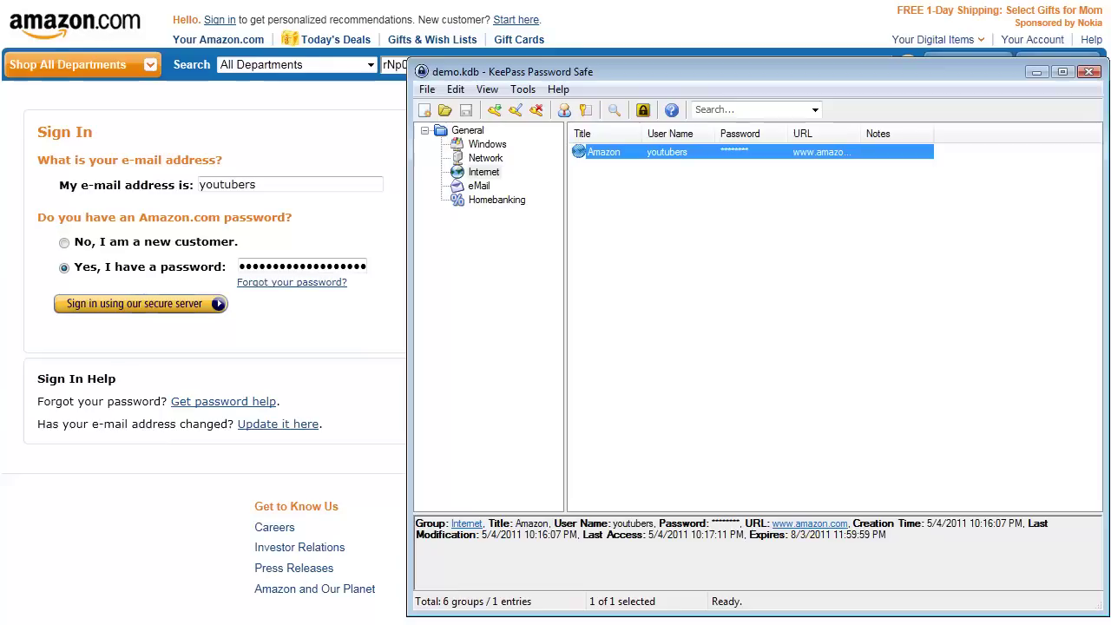